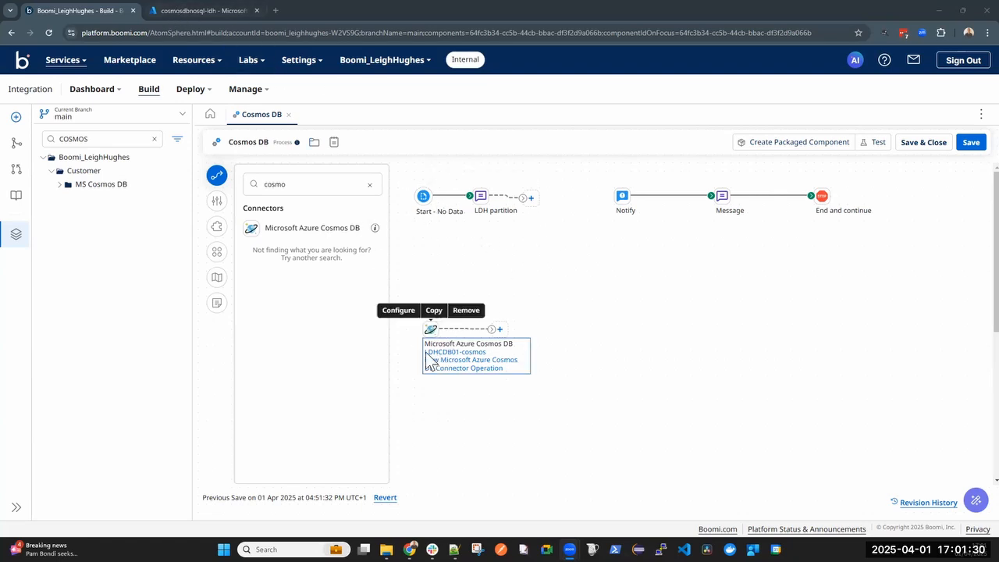
Switch to the Azure portal and start a new container in the existing LDHCDB01 database
left_click(212, 9)
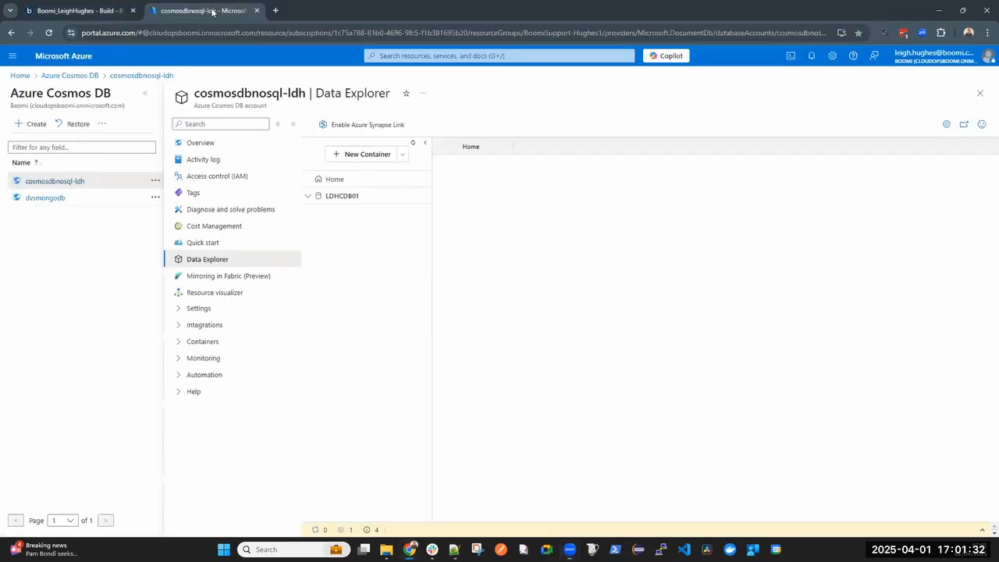
double_click(343, 197)
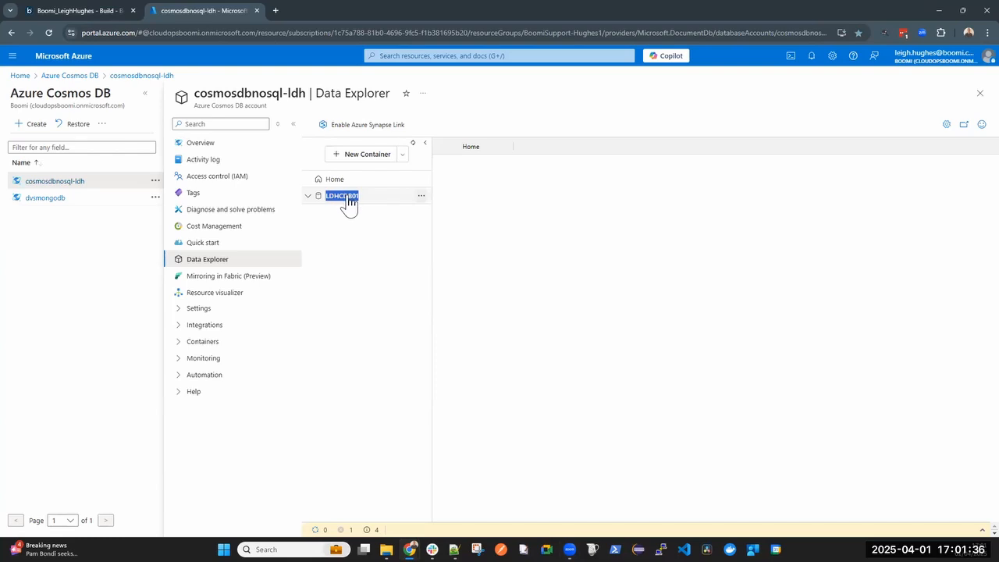
left_click(377, 160)
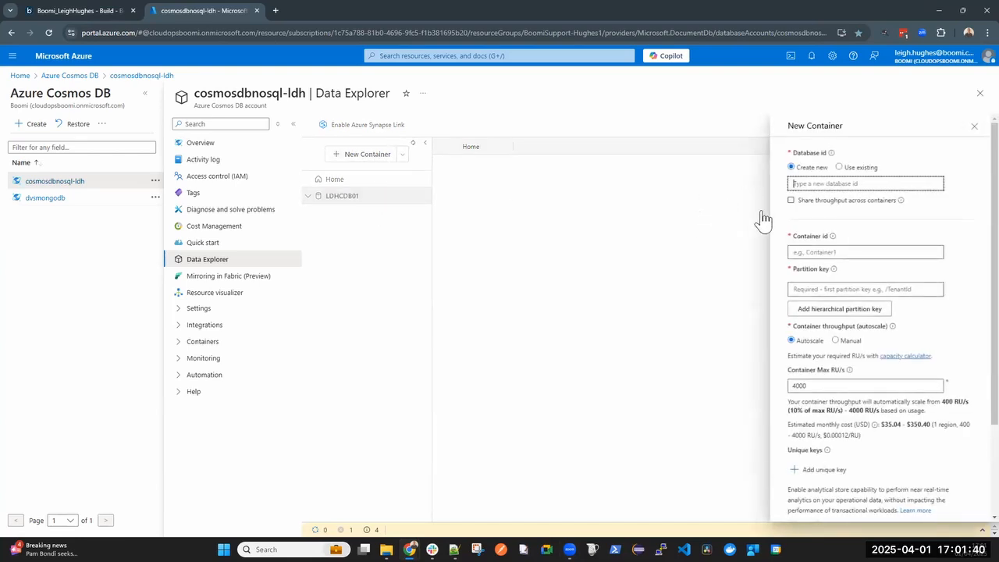
left_click(838, 167)
left_click(832, 183)
left_click(822, 197)
Enter LDHC01 as the container id and /LDHPART01 as the partition key
left_click(803, 235)
type("l")
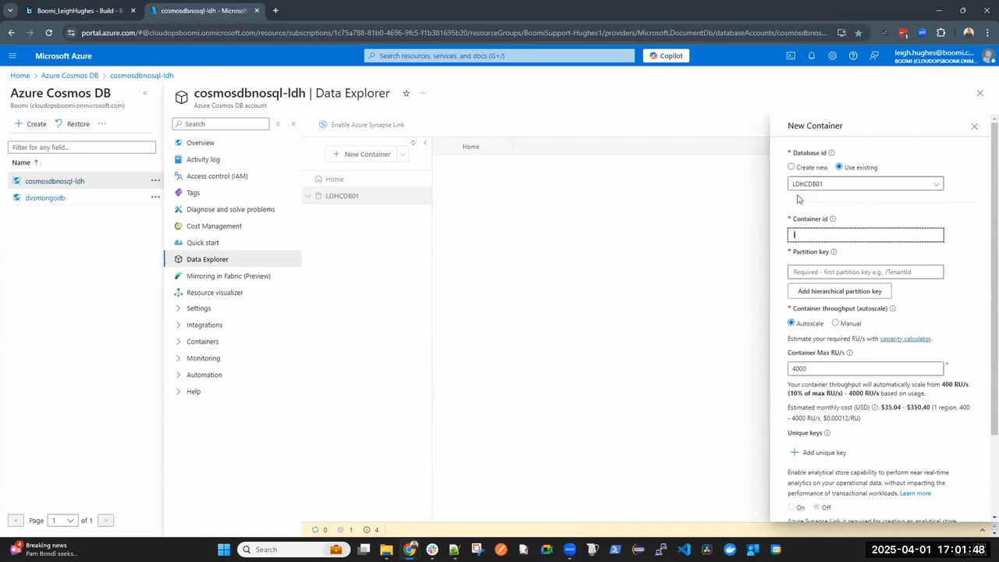
type("dhcon")
key("BackSpace")
key("BackSpace")
key("BackSpace")
type("LDHC01")
key("ctrl+a")
left_click(792, 271)
left_click(867, 296)
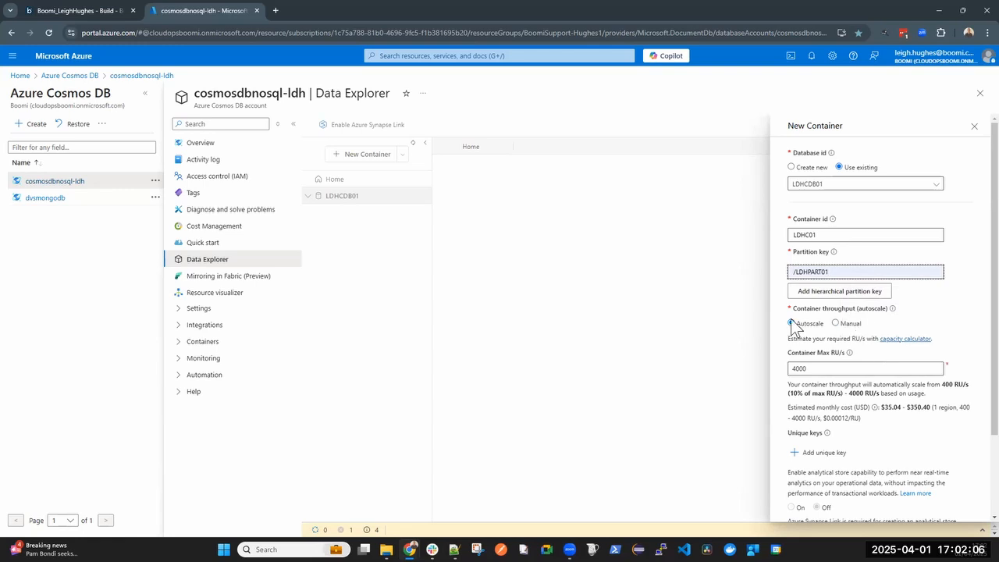
Try to create the container with a max throughput of 1 RU/s and the older Cosmos SDK option unchecked
left_click(819, 370)
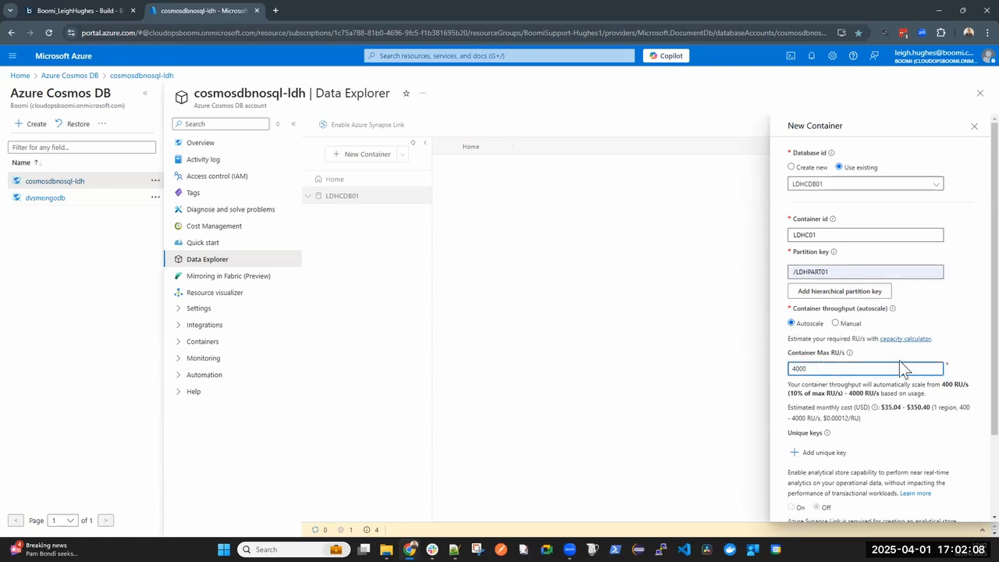
key("ctrl+a")
type("1")
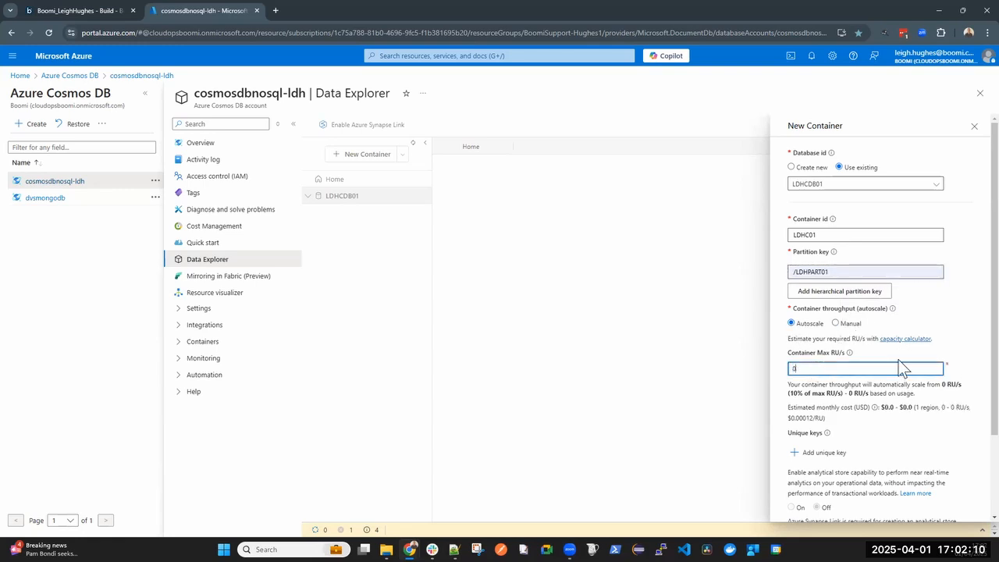
scroll(920, 361, "down", 2)
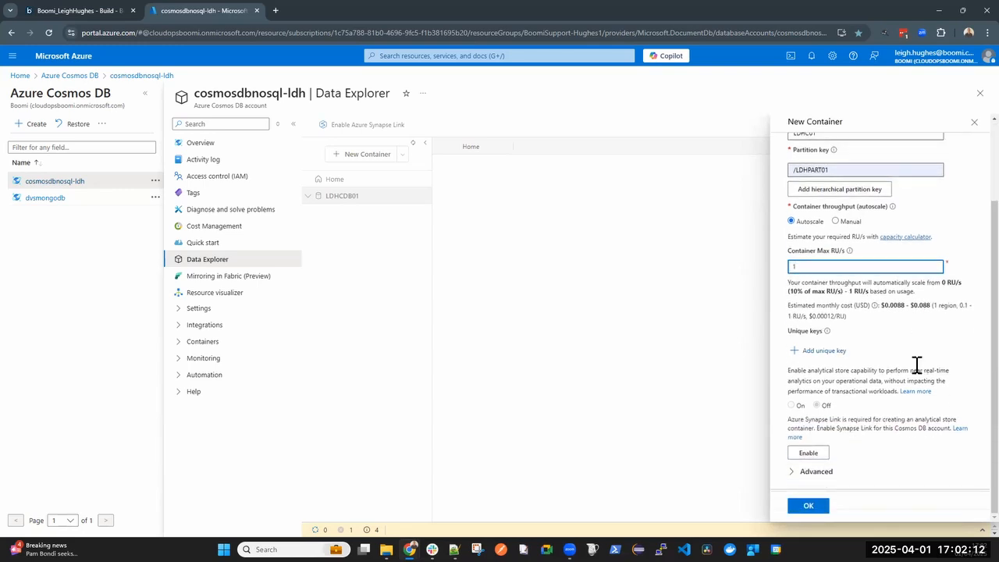
left_click(795, 472)
left_click(792, 422)
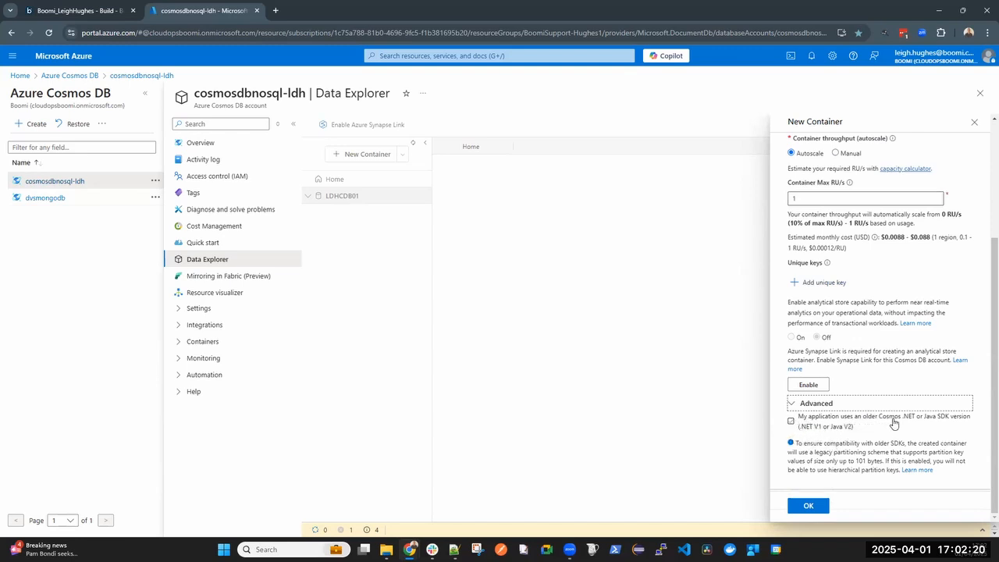
left_click(791, 422)
left_click(816, 506)
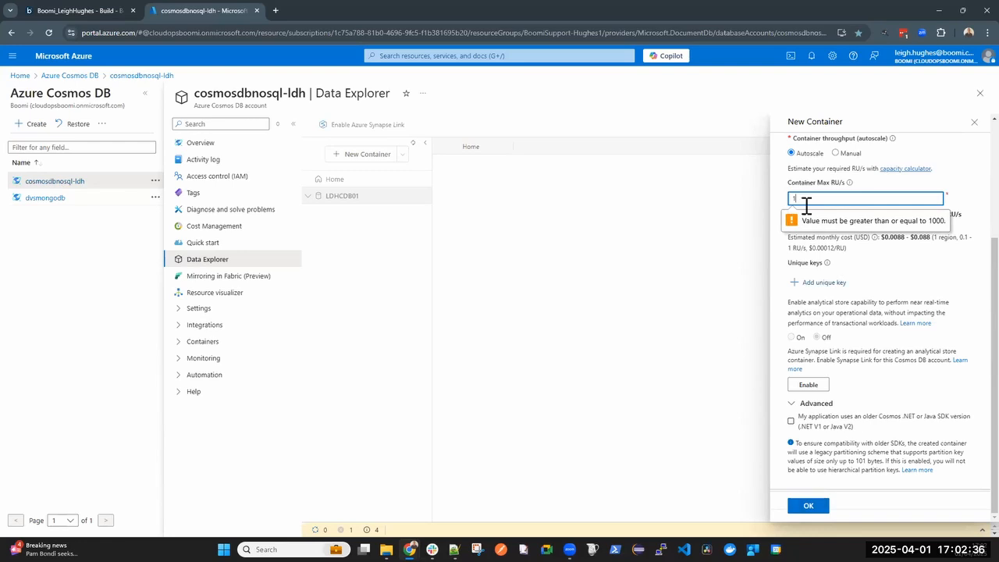
Set the container's max throughput to 1000 RU/s and create the container
type("000")
left_click(825, 504)
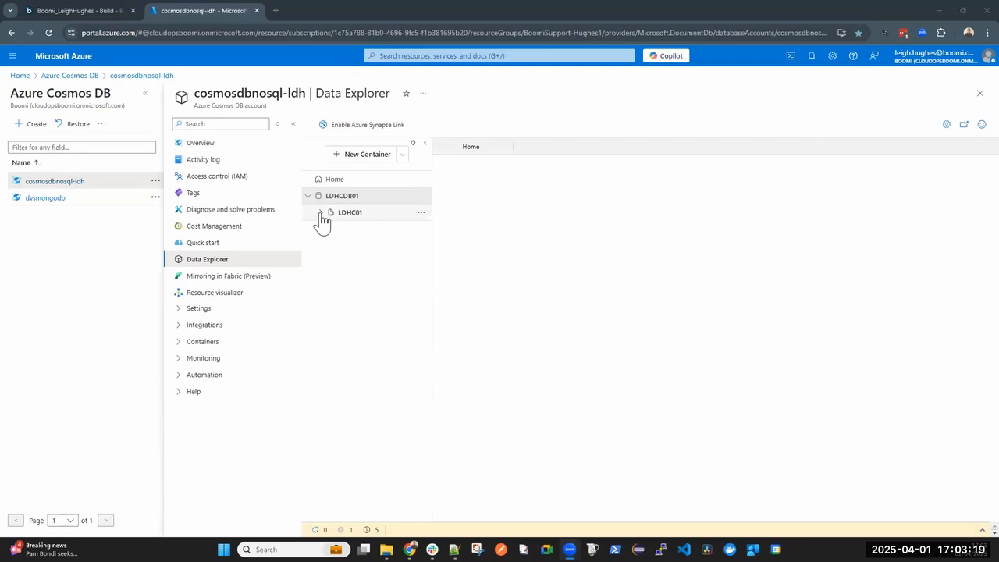
Start a second new container in the existing LDHCDB01 database
left_click(320, 222)
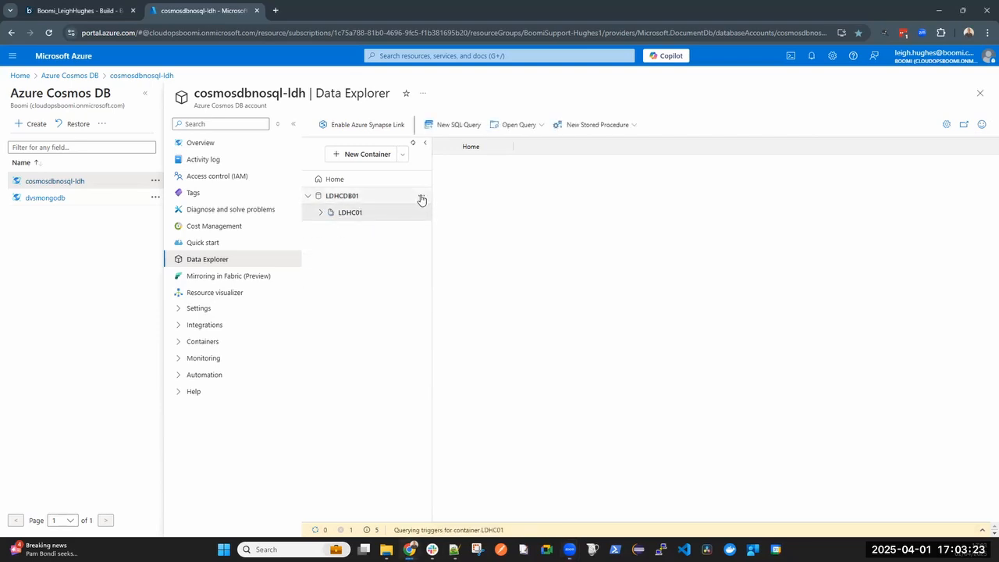
left_click(381, 155)
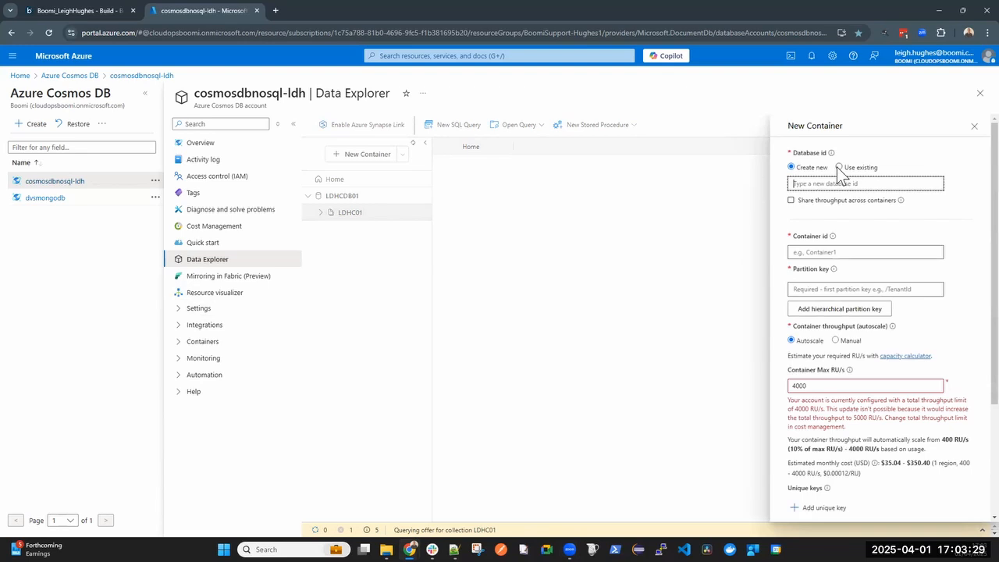
left_click(838, 167)
left_click(827, 184)
left_click(812, 199)
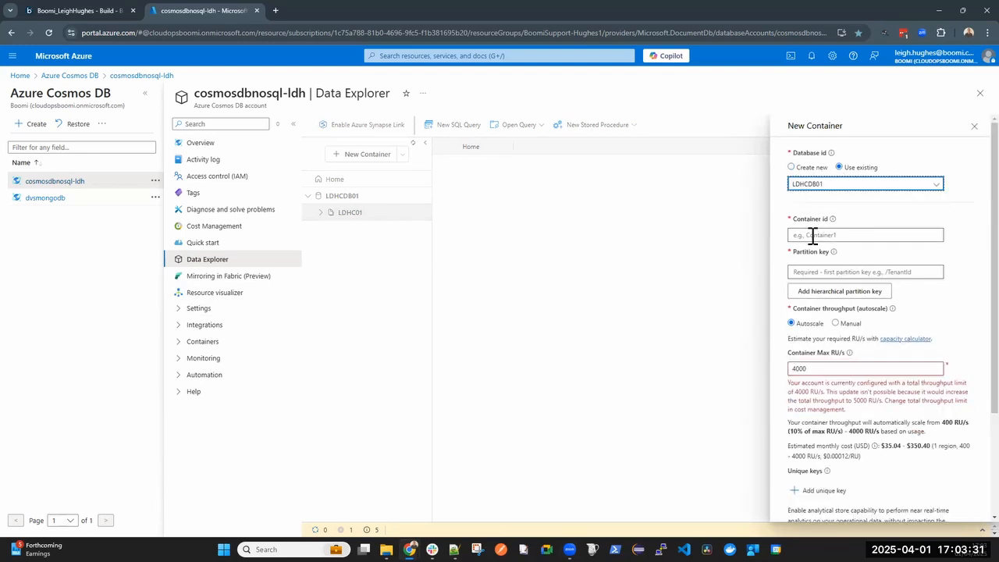
Enter LDHC02 as the second container's id and reuse /LDHPART01 as its partition key
left_click(816, 234)
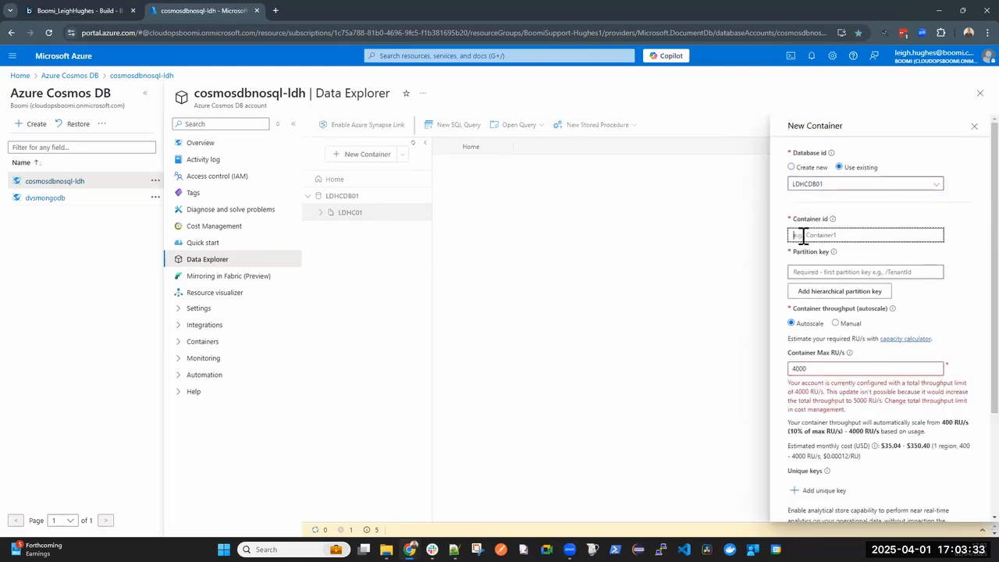
type("LDHC02")
left_click(822, 273)
left_click(832, 295)
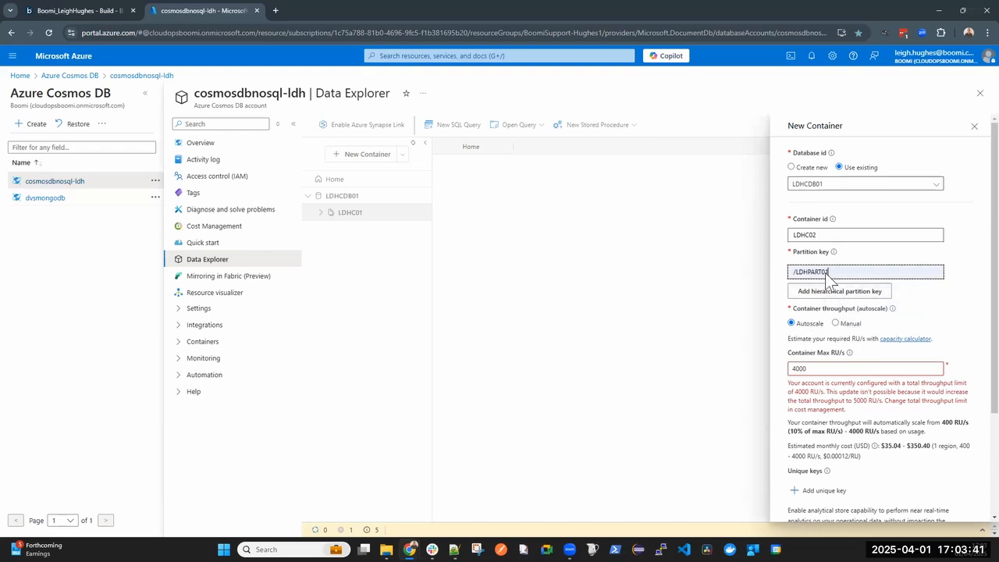
Set the second container's max throughput to 1000 RU/s
left_click(797, 368)
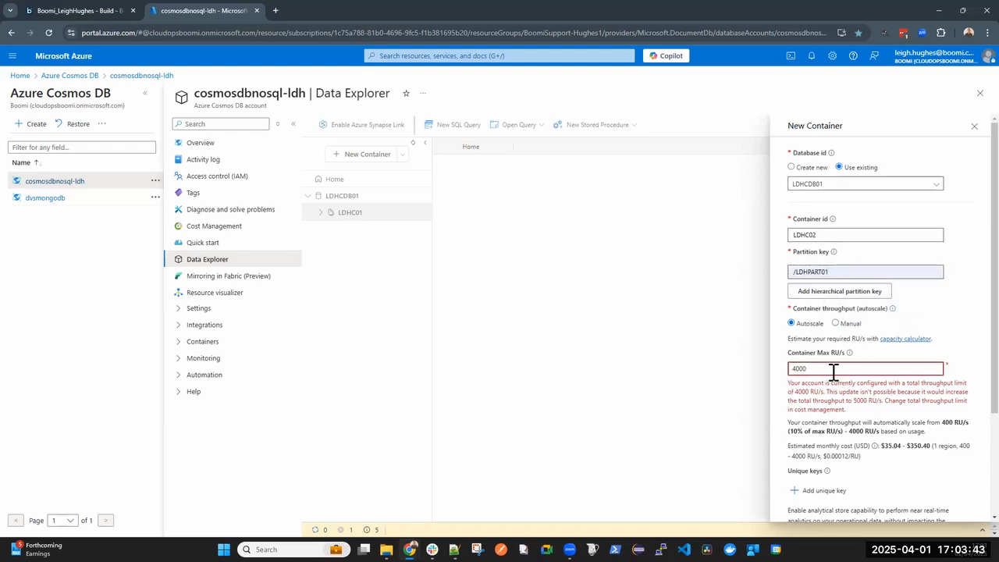
key("shift+Home")
type("1")
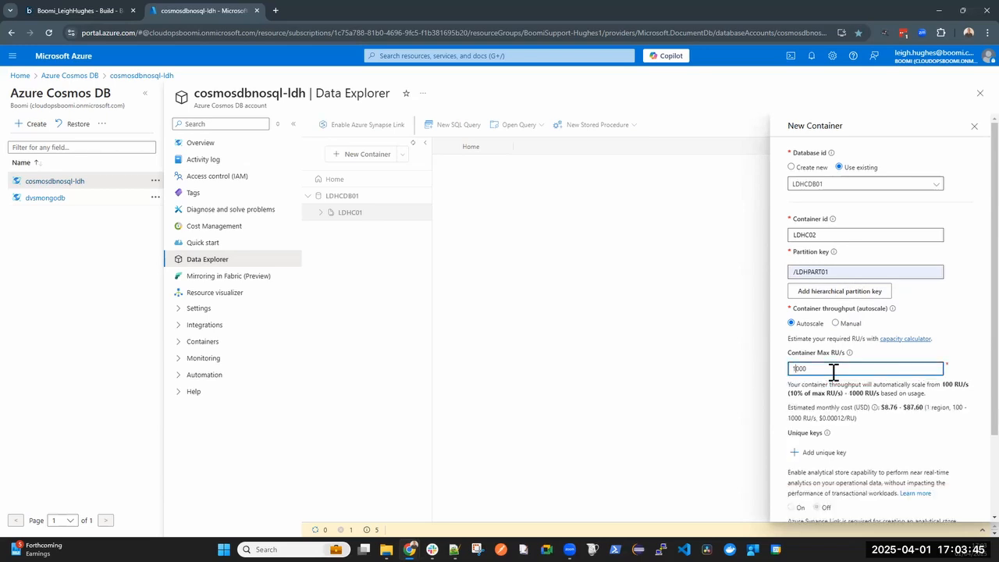
Enable the advanced option for an older Cosmos .NET or Java SDK version and create the second container
scroll(853, 386, "down", 2)
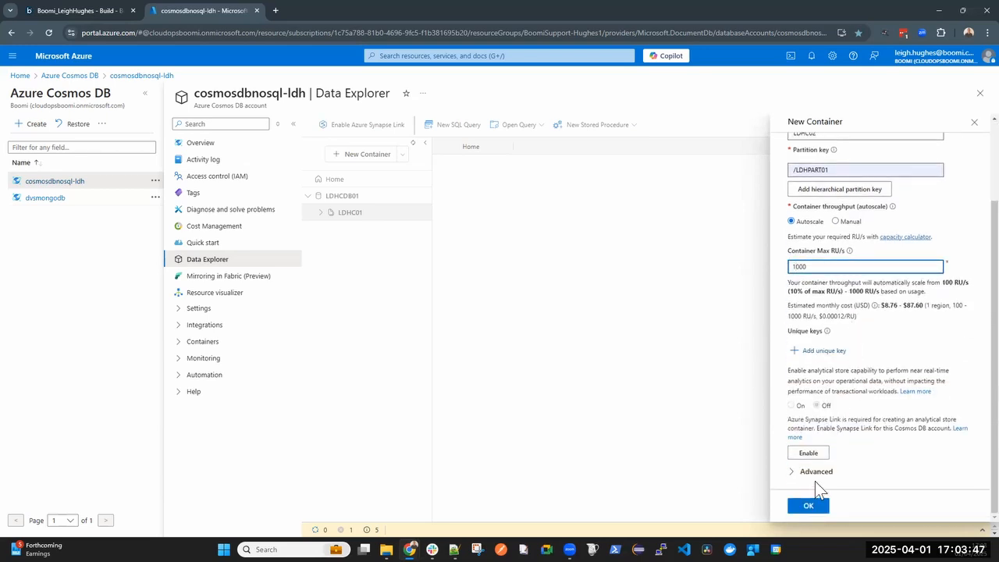
scroll(818, 230, "up", 2)
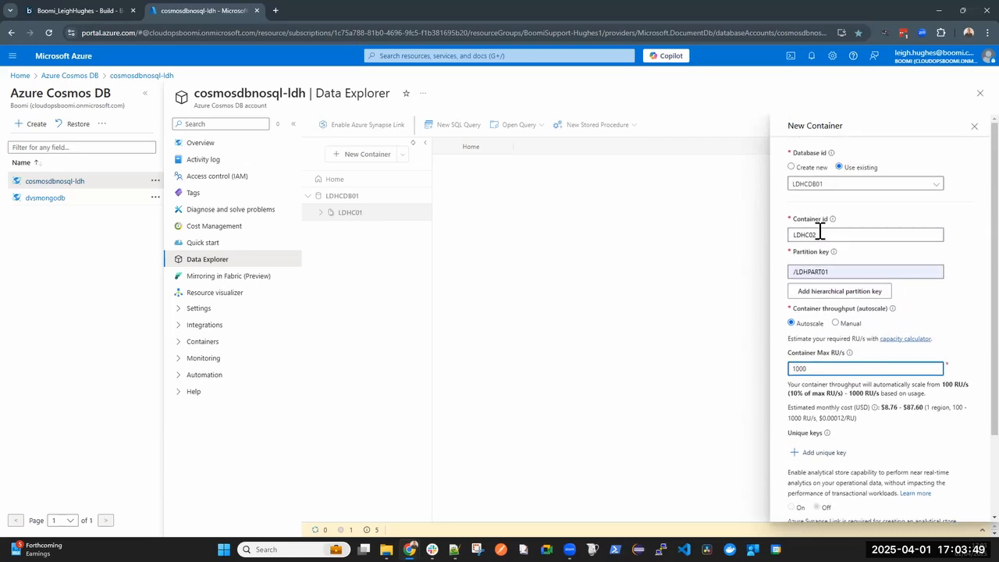
scroll(816, 235, "down", 2)
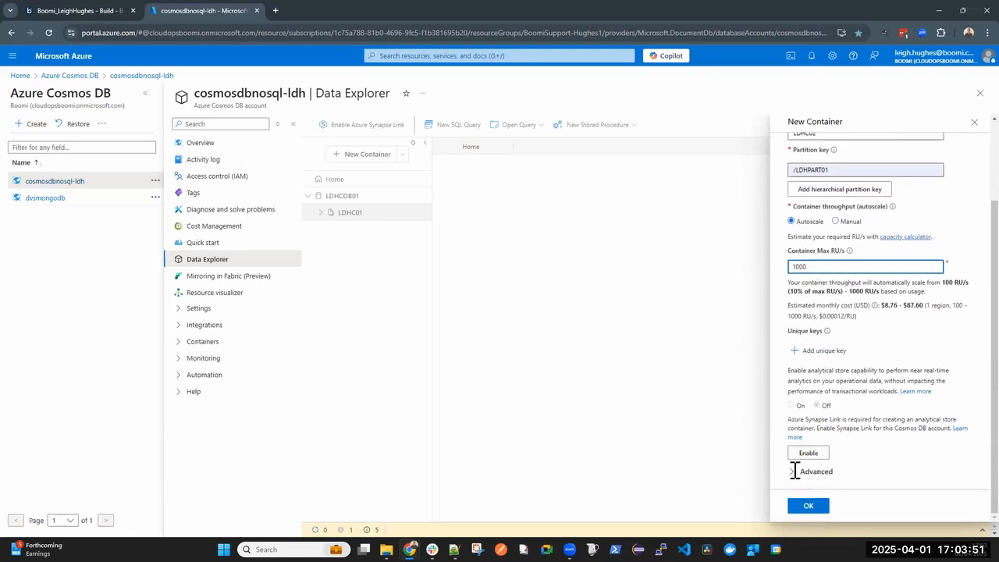
left_click(797, 474)
left_click(792, 421)
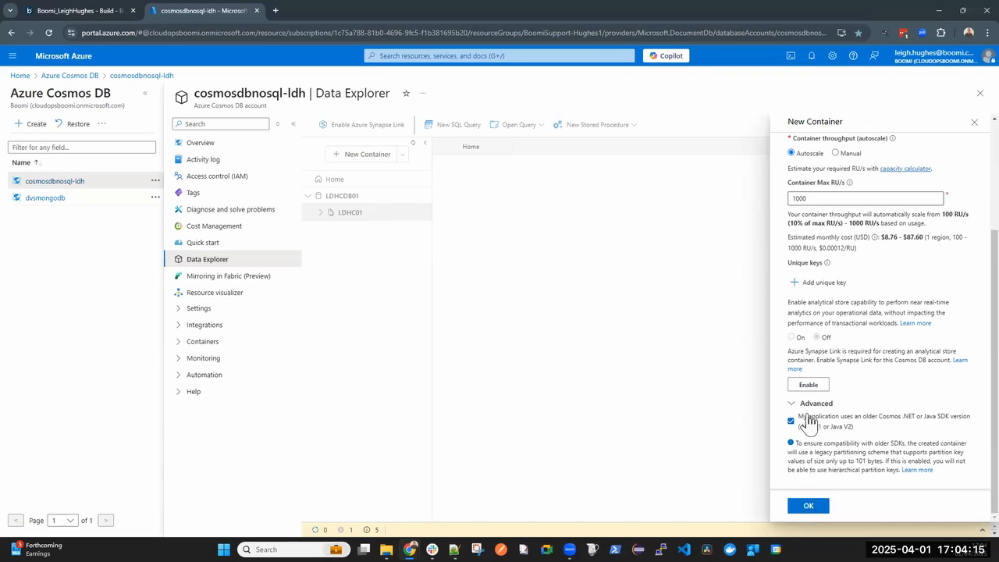
left_click(809, 506)
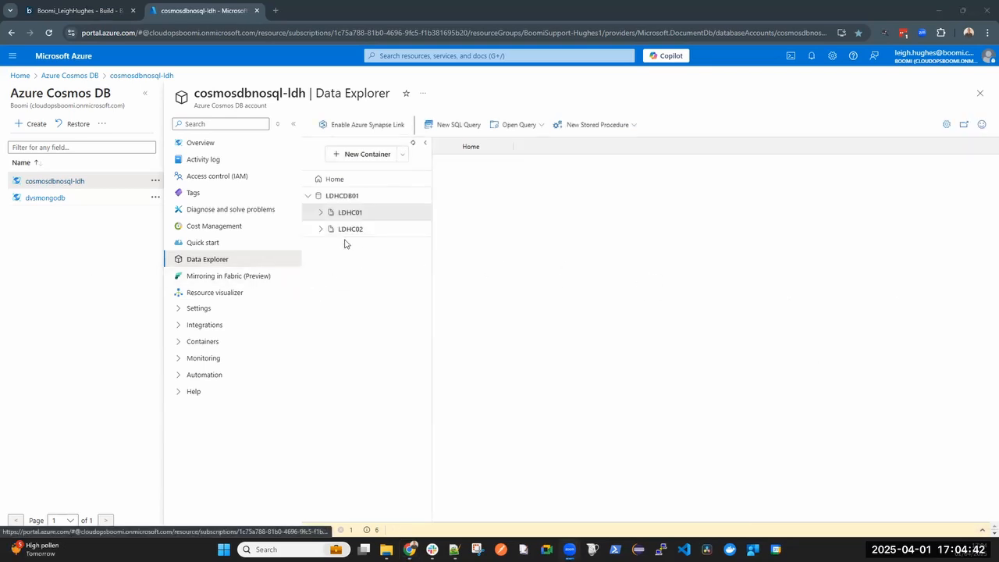
Switch to the Boomi process and add a Microsoft Azure Cosmos DB connector after the LDH partition message step
left_click(91, 10)
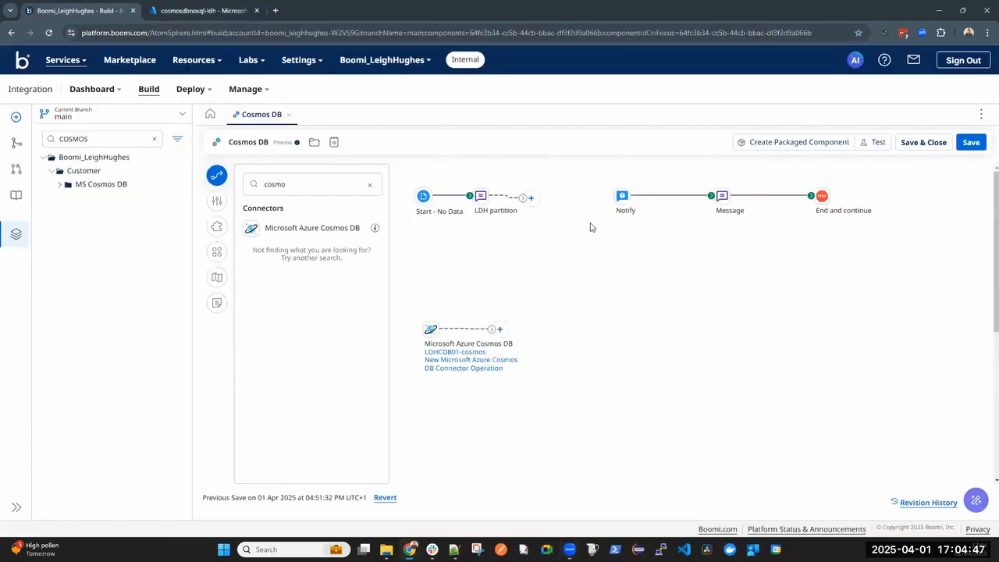
left_click(530, 198)
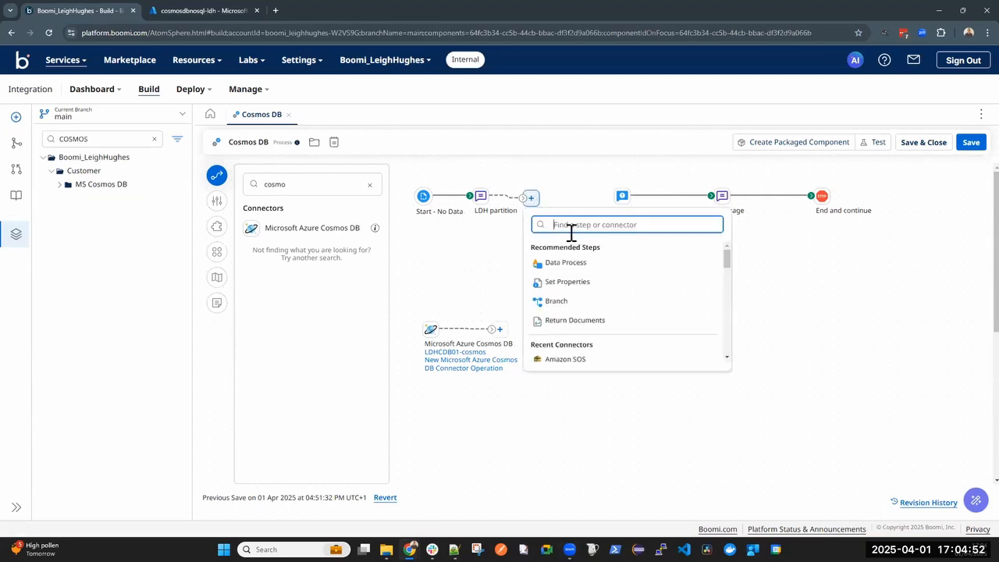
type("cosmo")
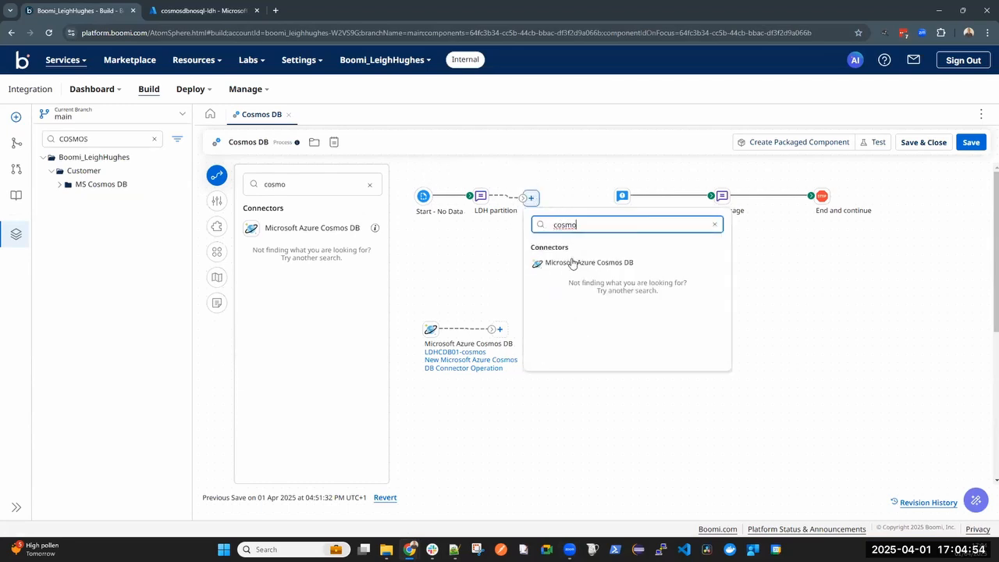
left_click(576, 261)
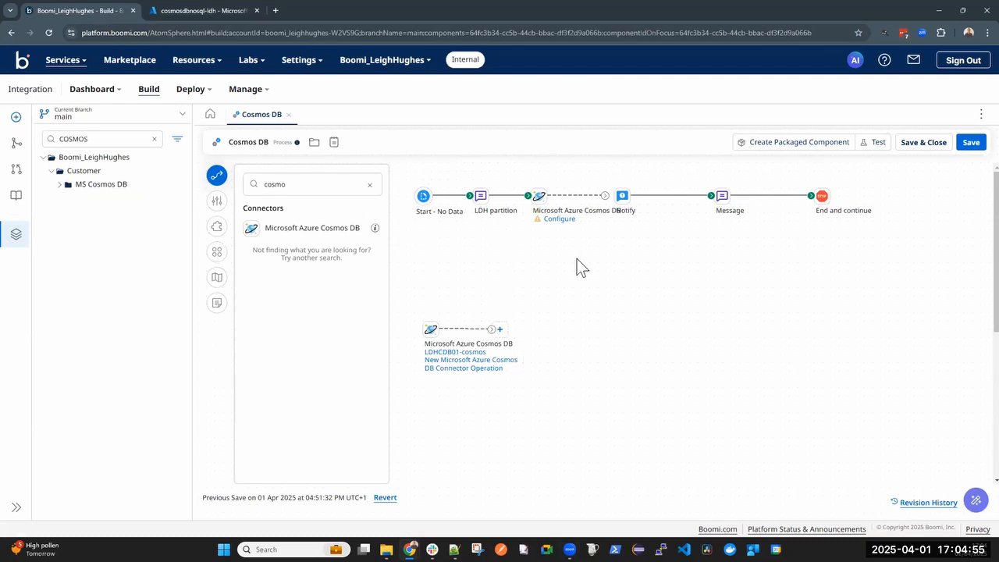
Configure the new connector step with the LDHCDB01-cosmos connection and the CREATE action
left_click(562, 219)
left_click(800, 342)
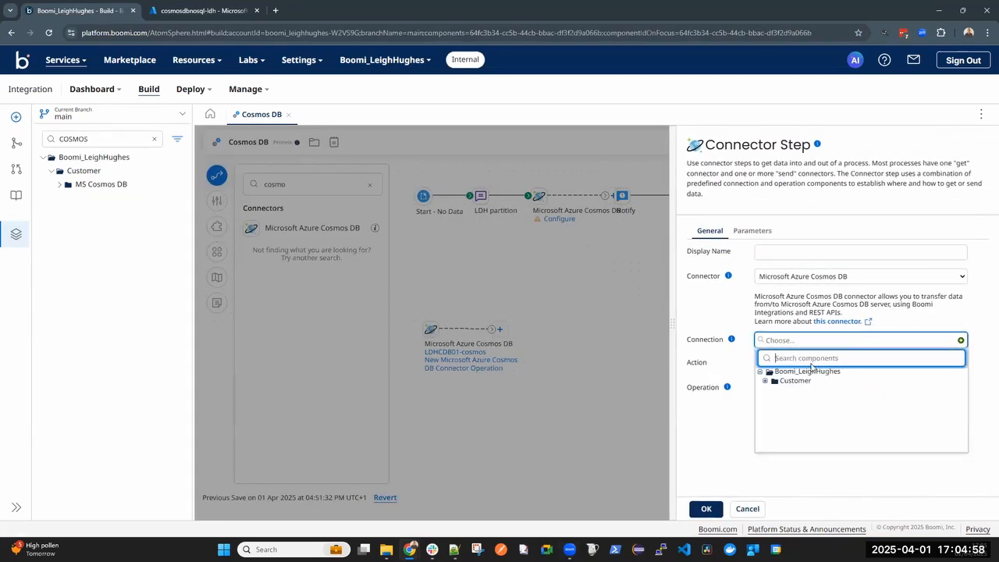
left_click(769, 391)
left_click(814, 399)
left_click(804, 365)
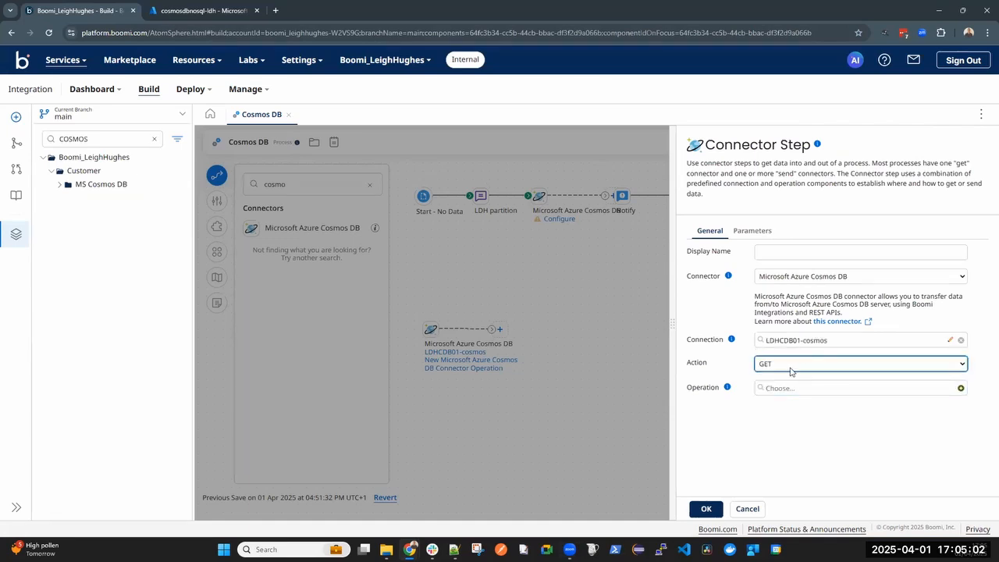
left_click(792, 369)
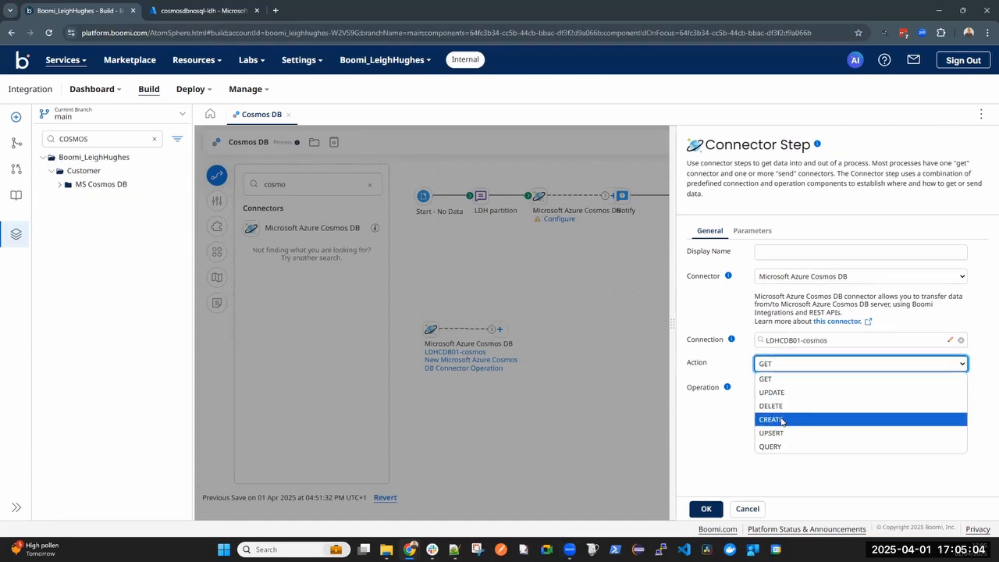
left_click(790, 417)
Create a new connector operation and import it with the DESKTOP-71QANSR.Home runtime, LDHCDB01-cosmos connection and LDHC01 object type
left_click(961, 388)
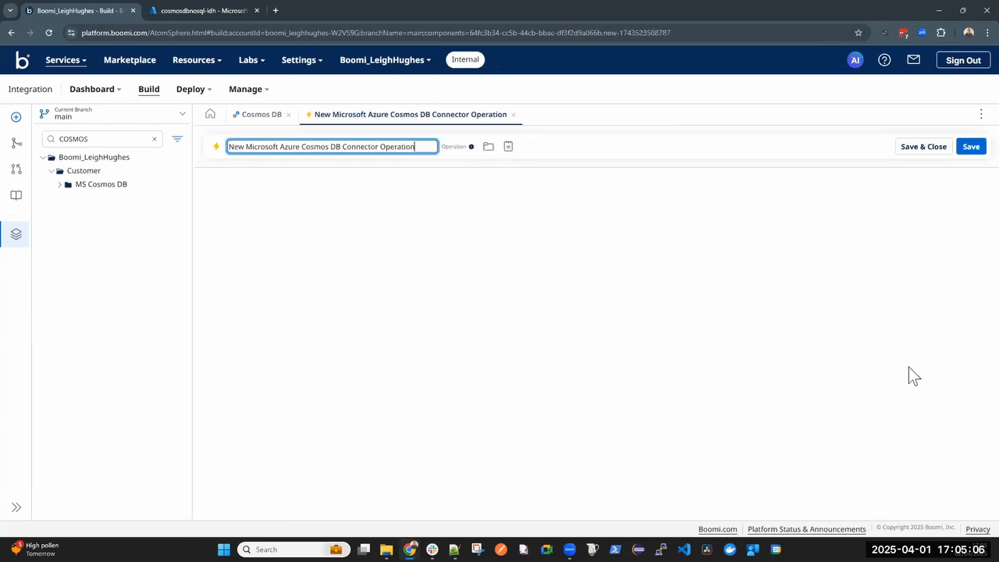
left_click(597, 344)
left_click(400, 249)
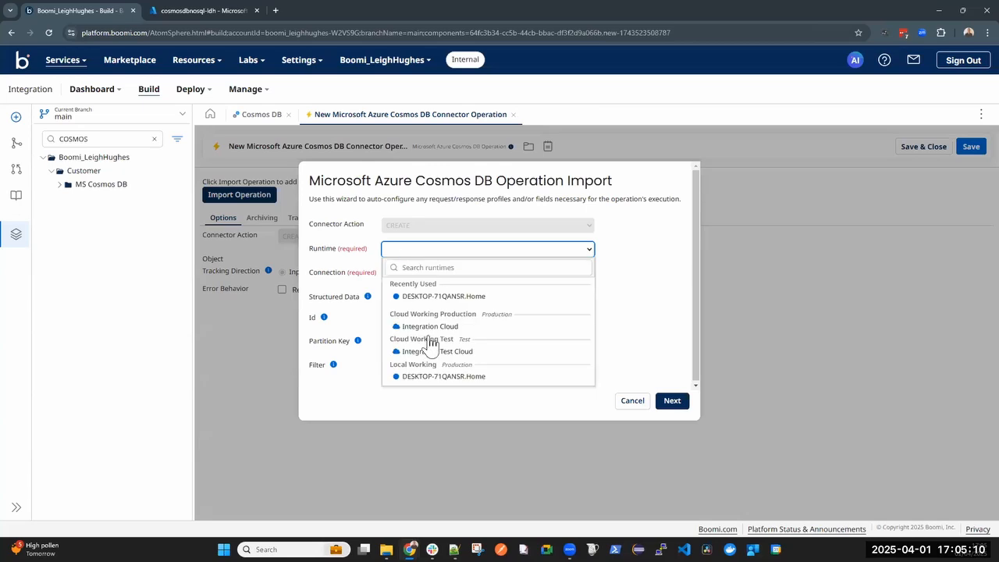
left_click(439, 380)
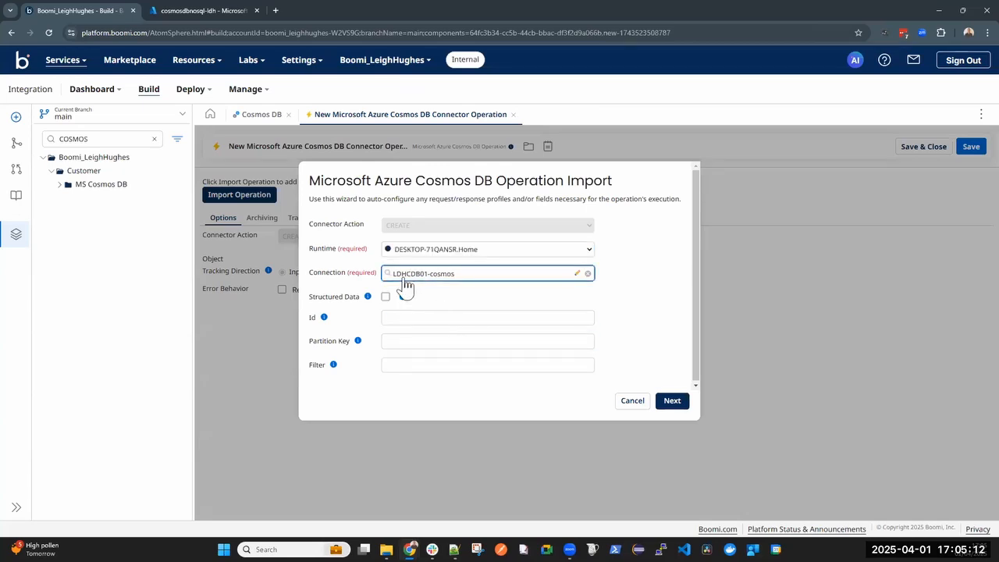
left_click(672, 400)
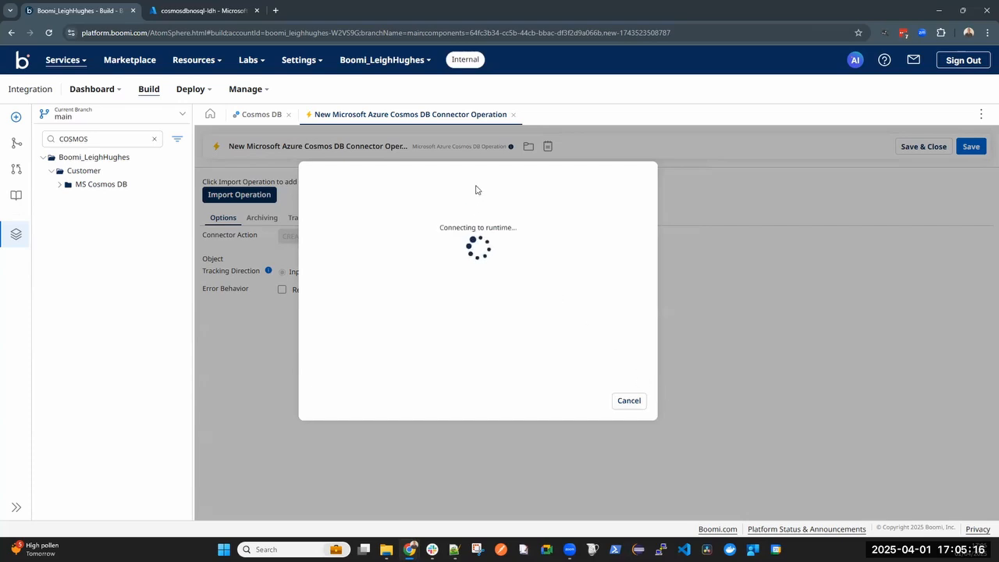
left_click(411, 209)
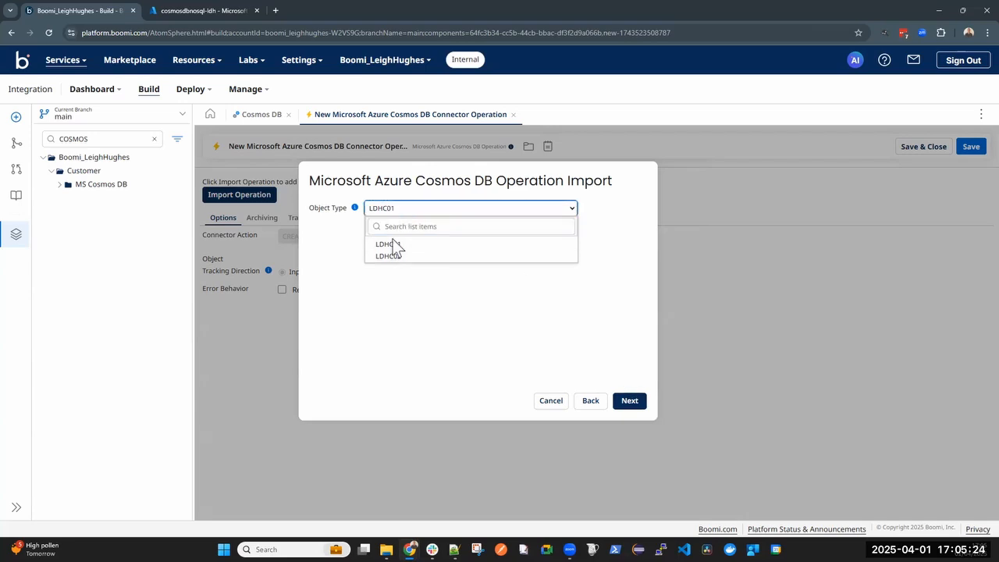
left_click(392, 245)
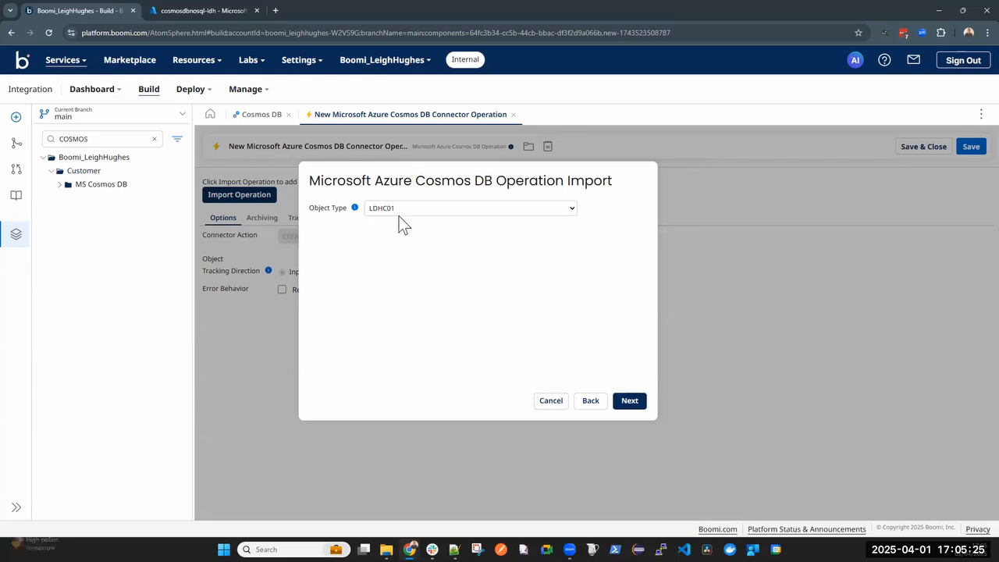
left_click(637, 407)
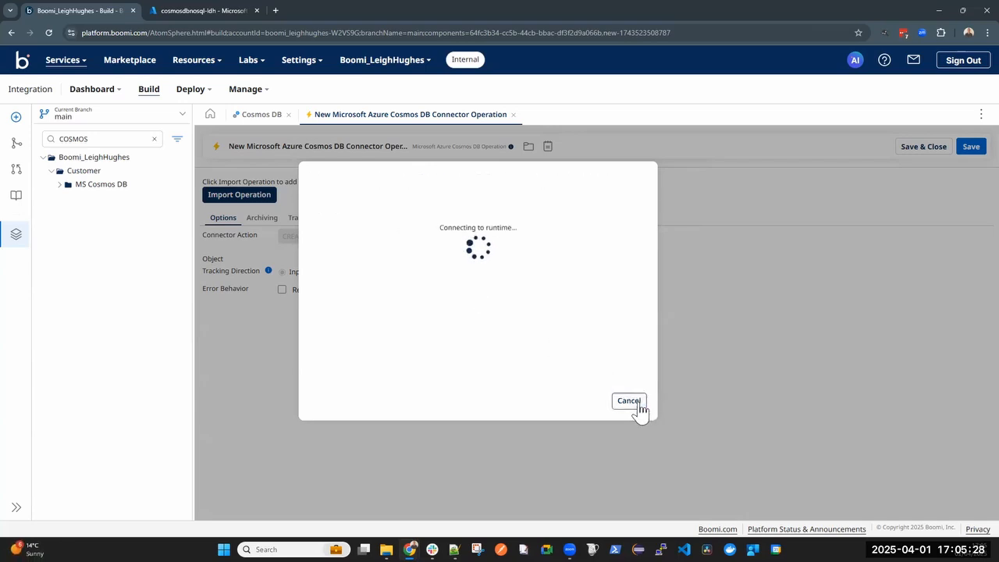
left_click(635, 404)
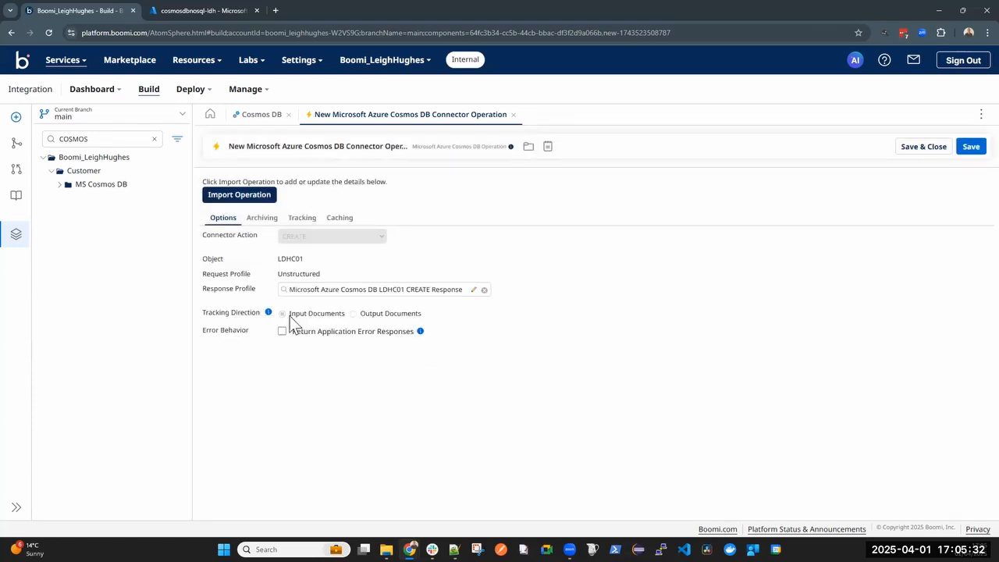
Enable Return Application Error Responses, save the operation and apply it to the Cosmos DB connector step
left_click(282, 332)
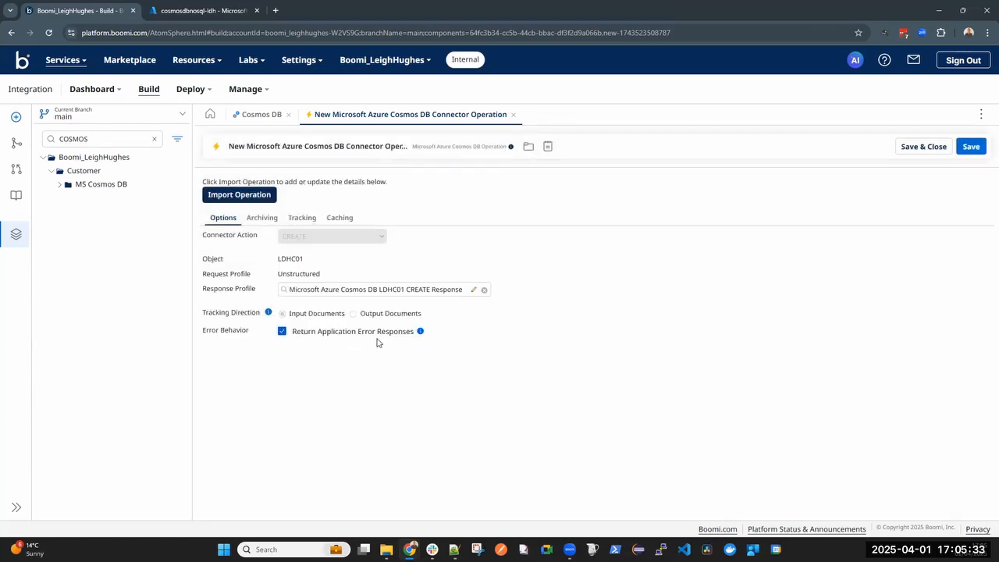
left_click(925, 147)
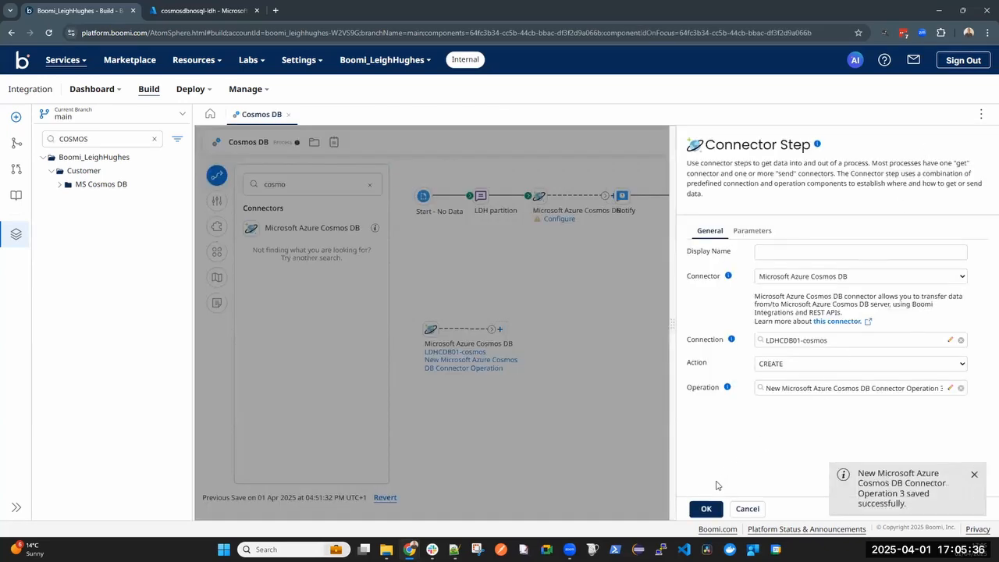
left_click(706, 511)
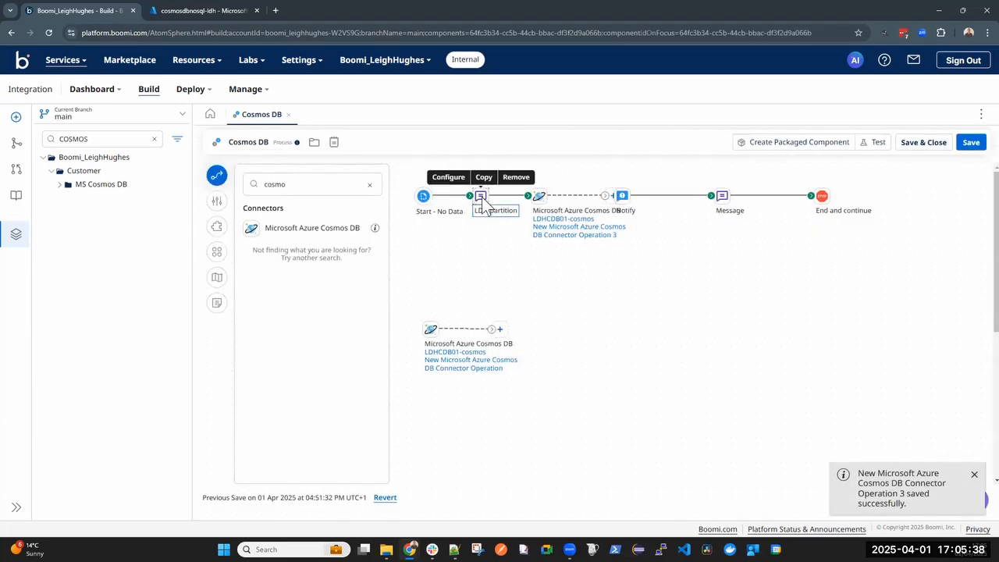
Check the LDH partition step's message variable and connect the Cosmos DB connector step to the Notify step
double_click(481, 195)
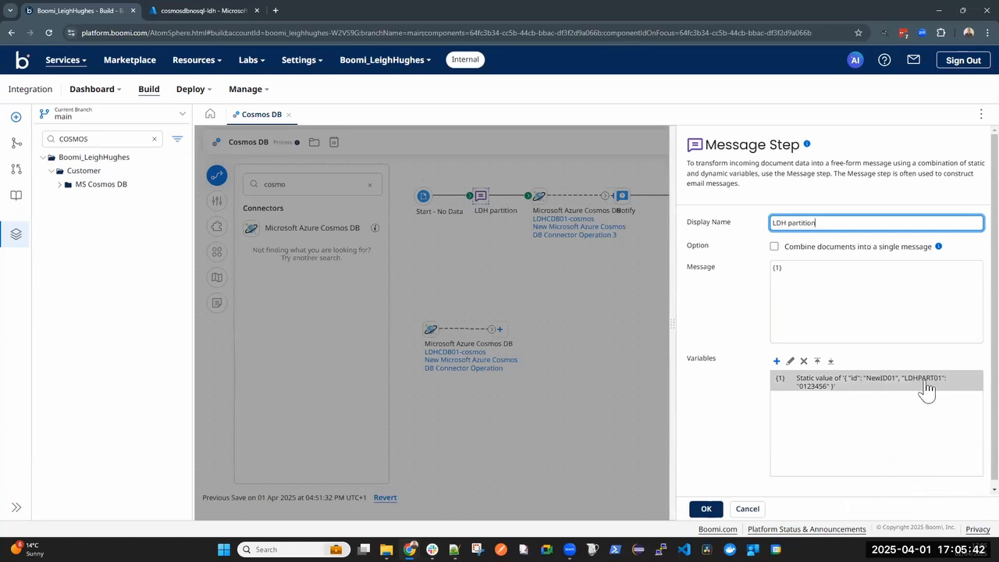
left_click(706, 509)
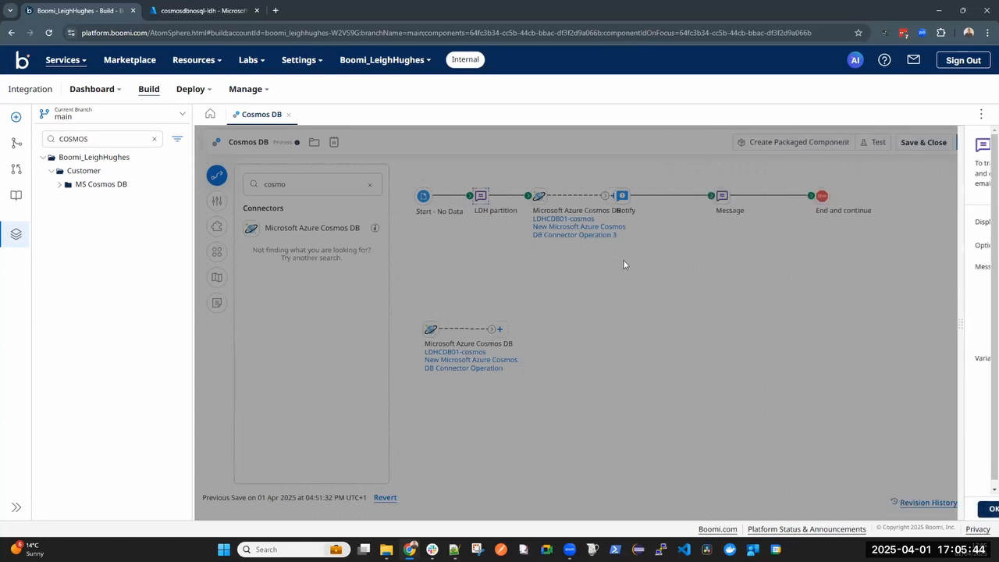
left_click_drag(606, 195, 657, 198)
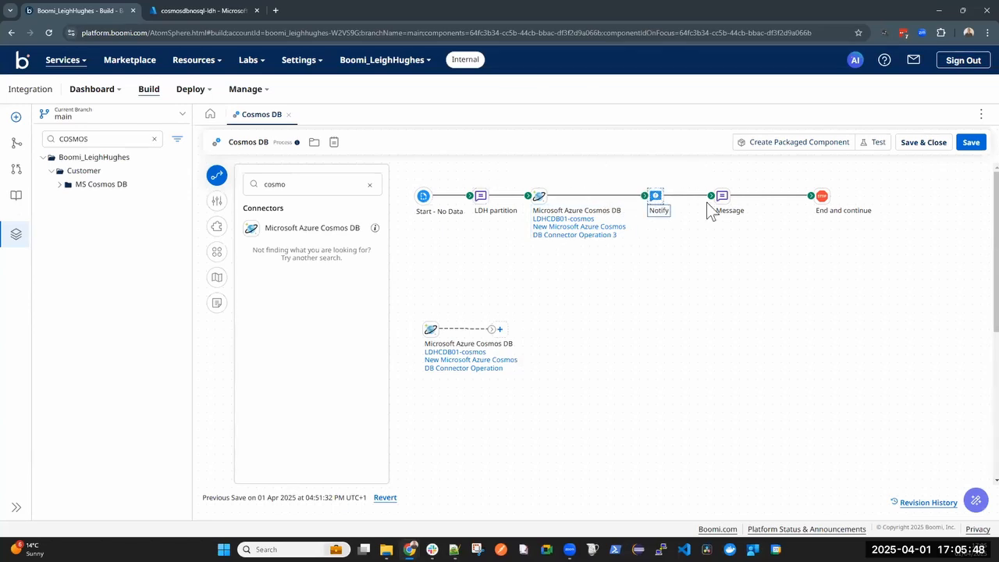
Save the Cosmos DB process and run a test on the DESKTOP-71QANSR.Home runtime
left_click(872, 144)
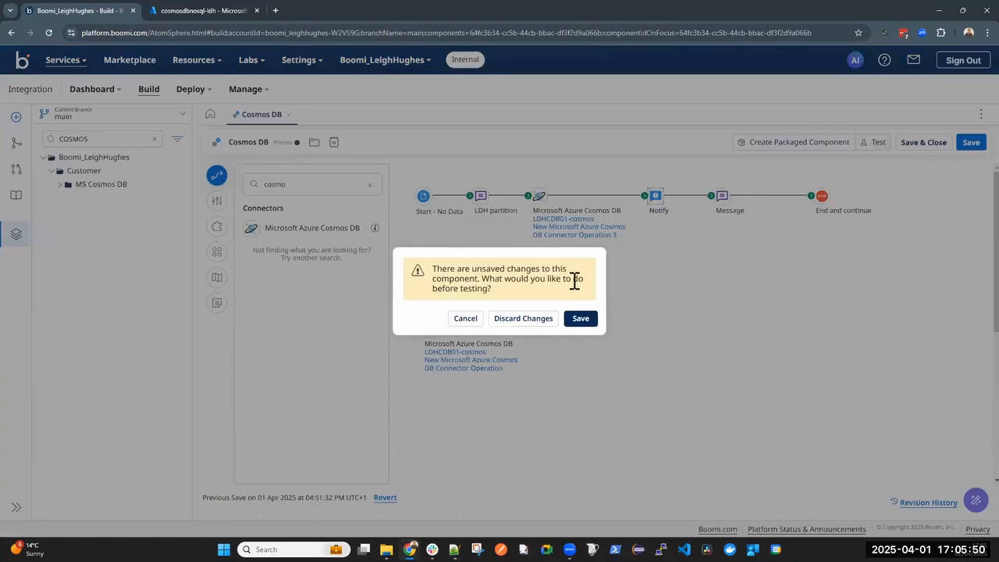
left_click(580, 317)
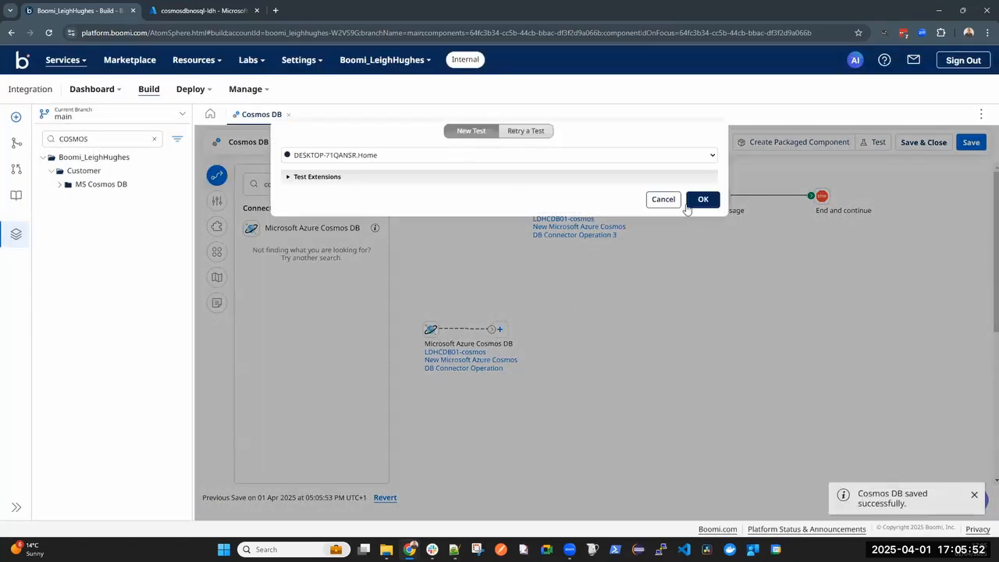
left_click(703, 200)
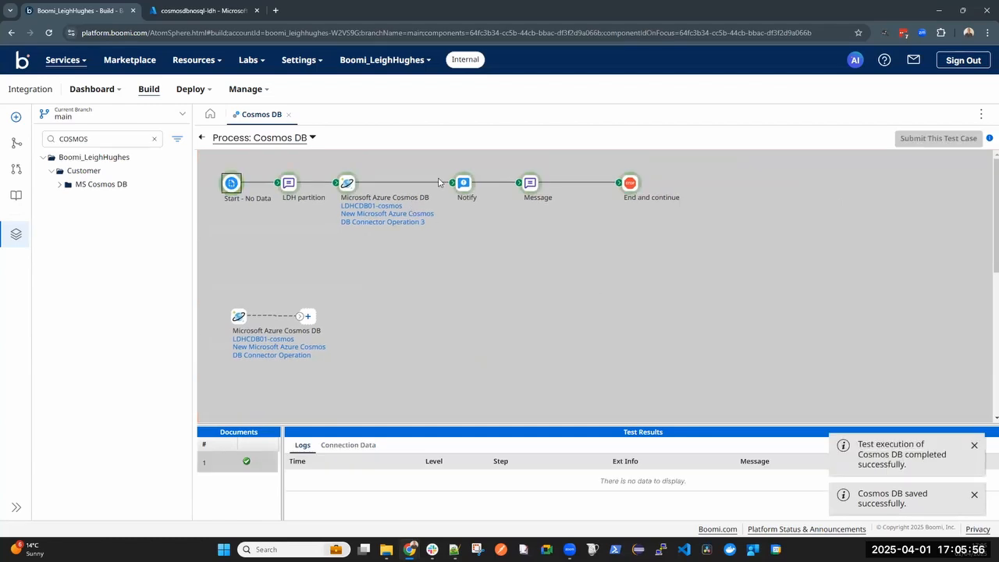
Examine the source document that reached the Notify step in the test results
left_click(466, 184)
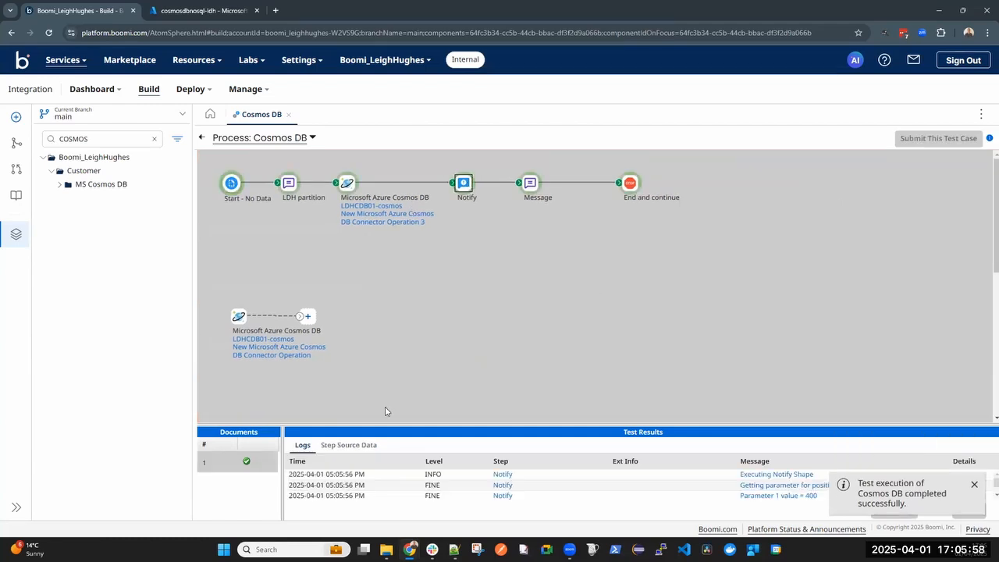
left_click(348, 445)
left_click(294, 479)
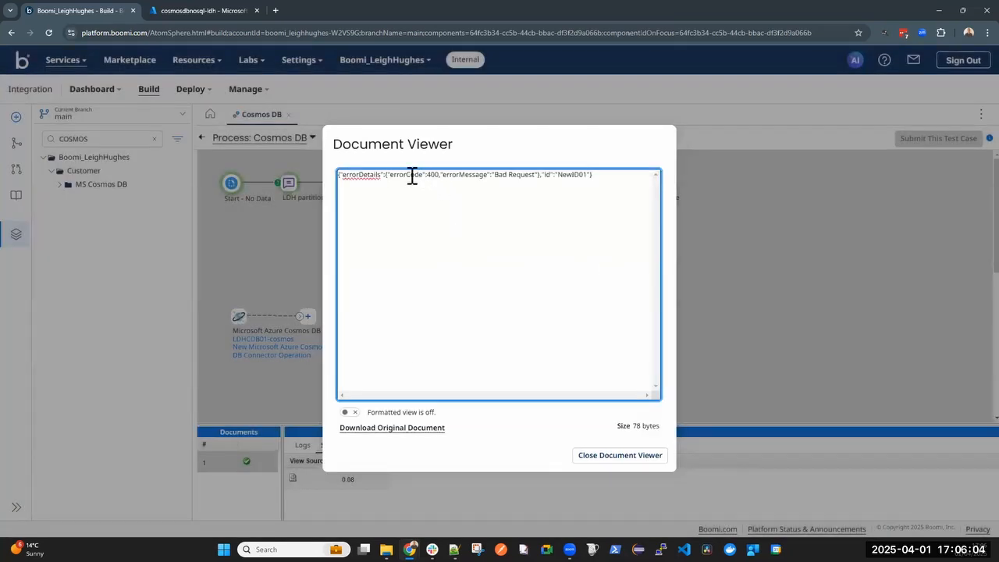
left_click_drag(586, 177, 337, 174)
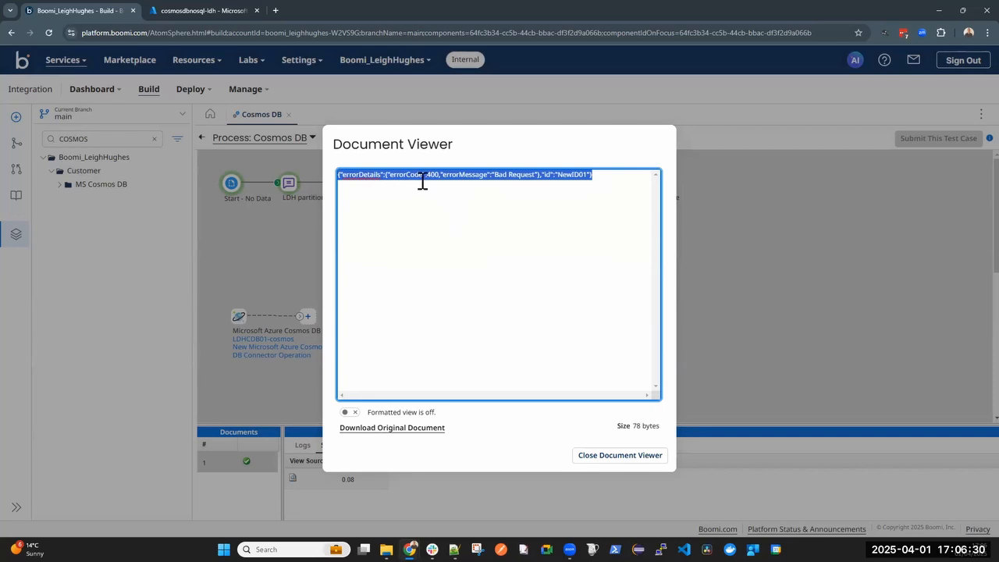
left_click(621, 456)
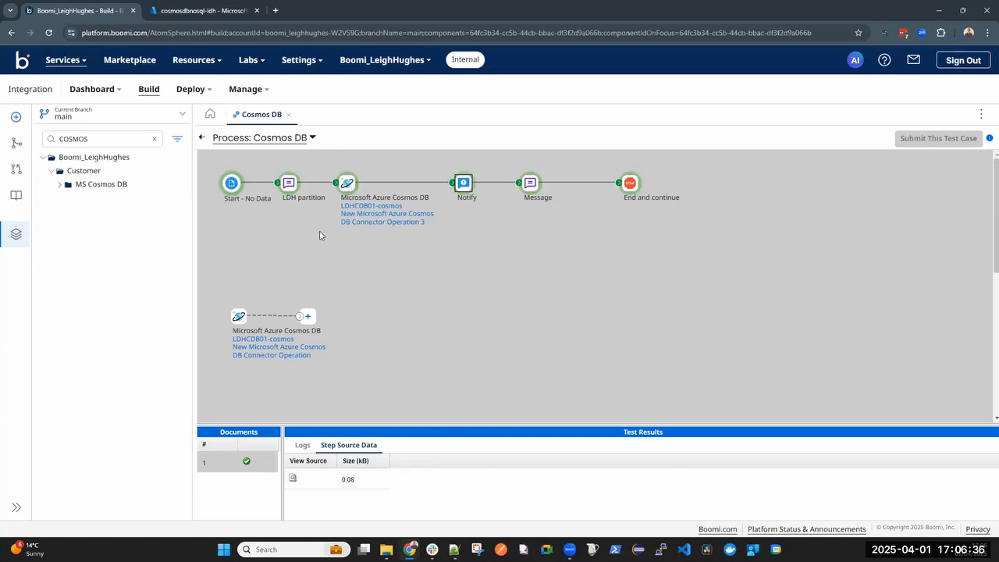
Return to the process canvas and detach the existing Cosmos DB connector step from LDH partition and Notify
left_click(202, 137)
left_click_drag(528, 194, 535, 275)
left_click_drag(645, 195, 538, 180)
left_click(563, 284)
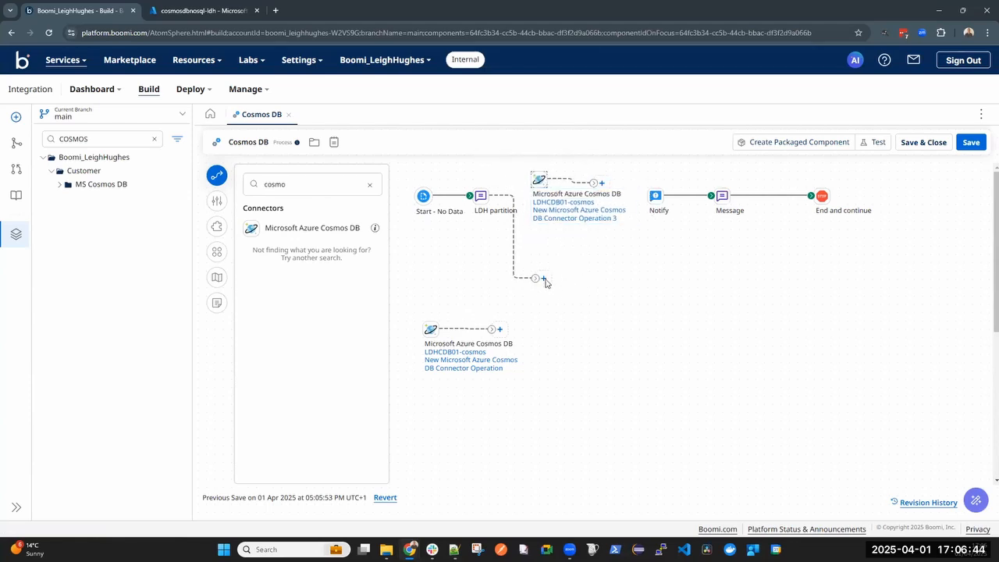
Add a second Microsoft Azure Cosmos DB connector after LDH partition and connect it to the Notify step
left_click(544, 279)
type("cosmo")
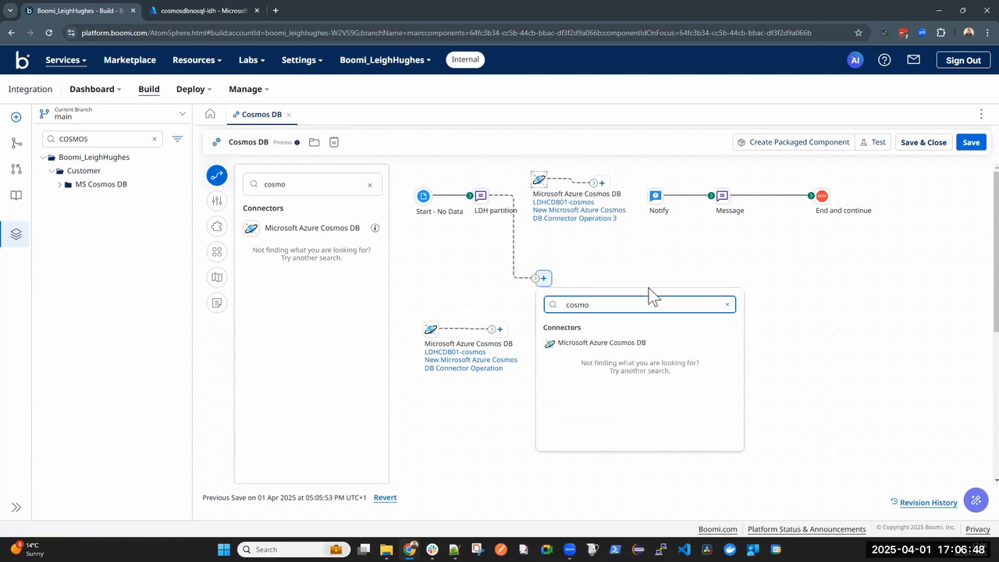
left_click(611, 344)
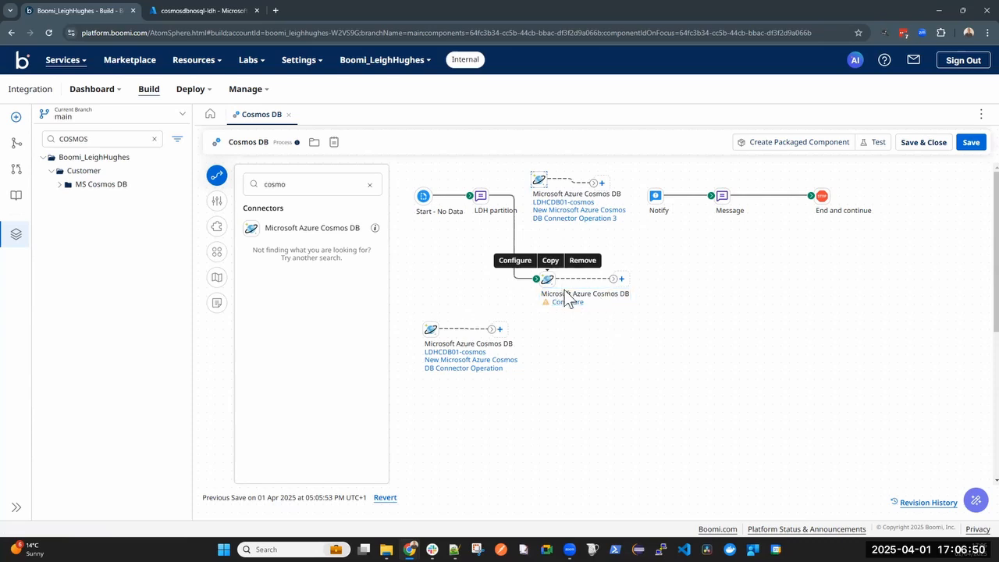
left_click_drag(613, 279, 656, 196)
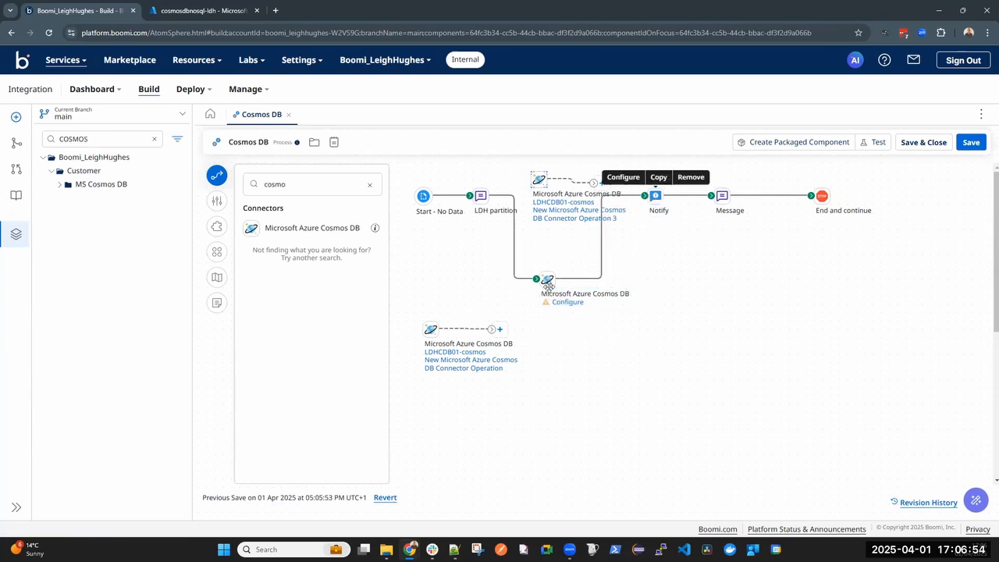
Configure the newly added connector step with the LDHCDB01-cosmos connection and the CREATE action
left_click(569, 302)
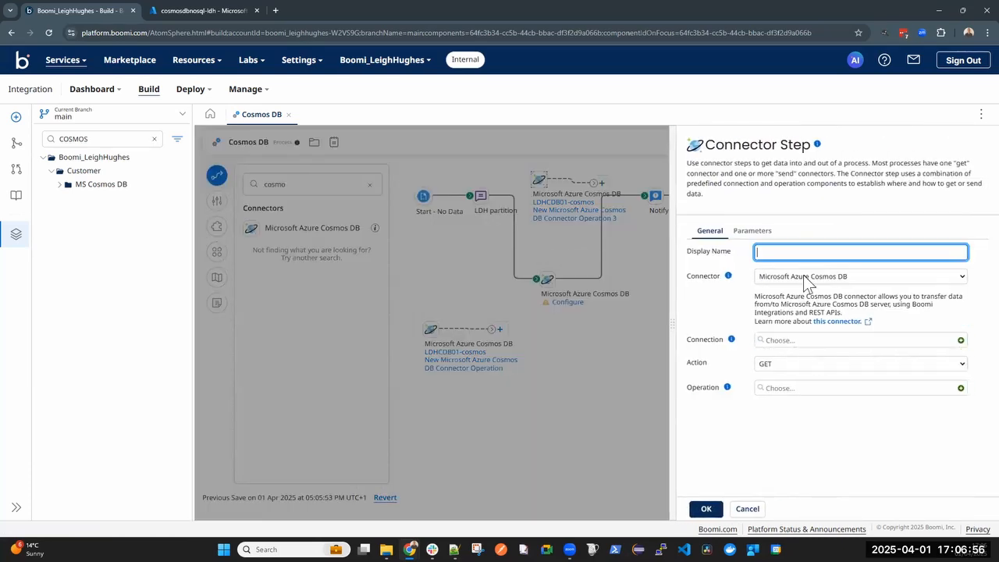
left_click(789, 344)
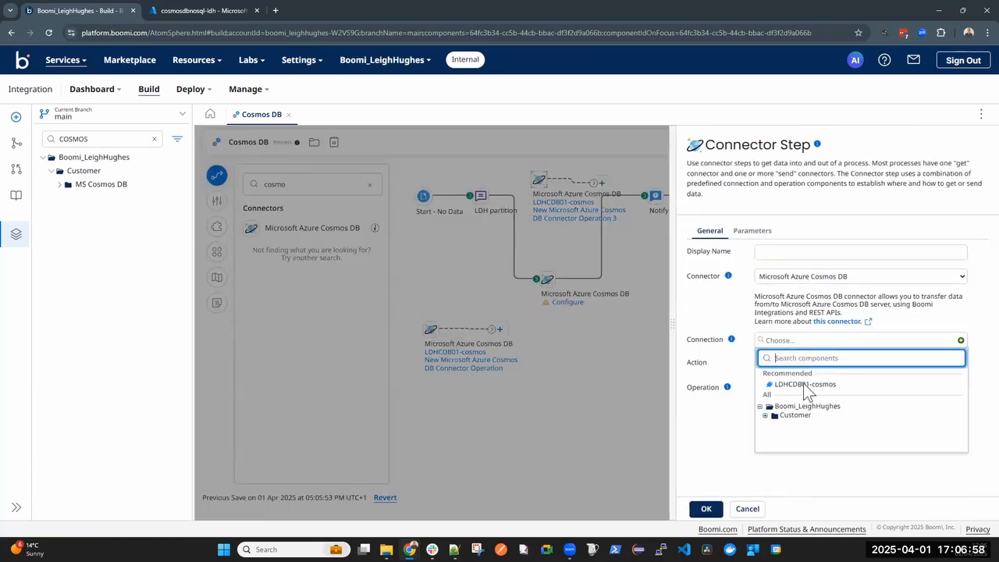
left_click(765, 417)
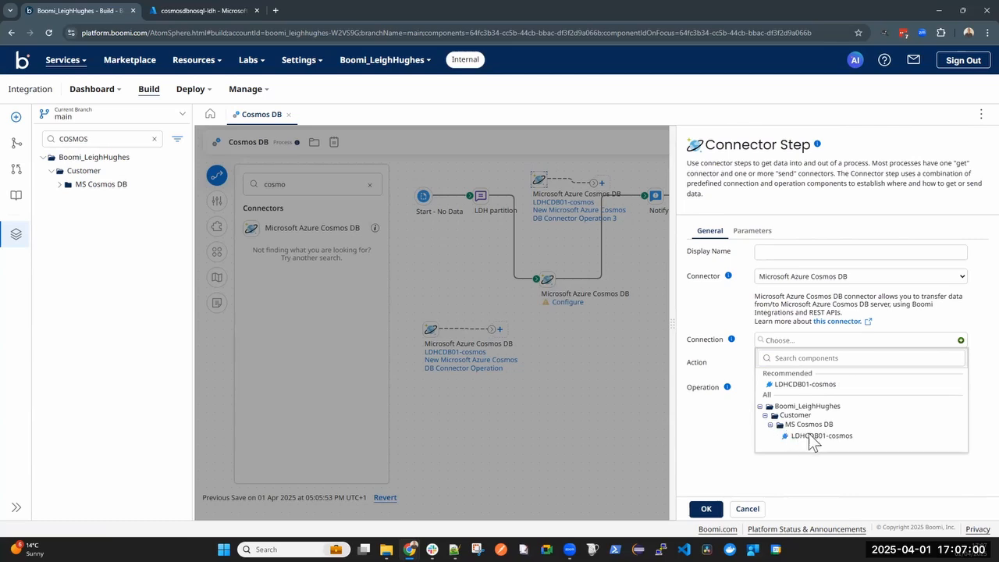
left_click(809, 435)
left_click(796, 364)
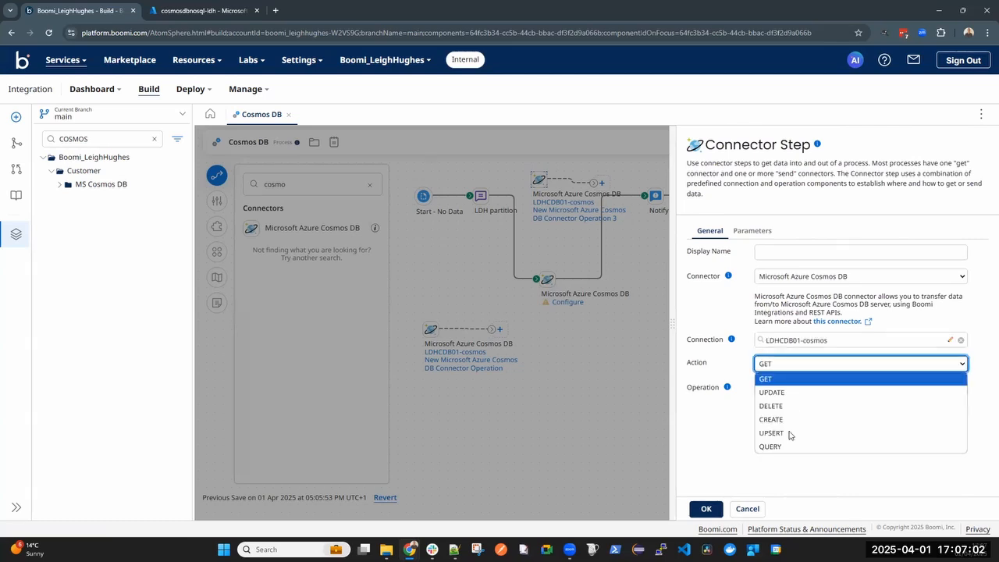
left_click(781, 420)
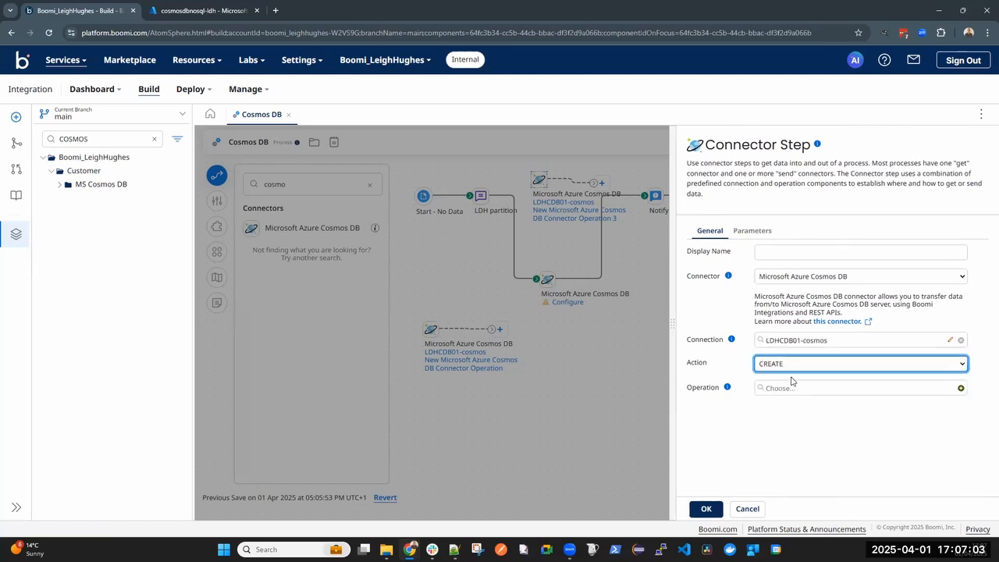
Create a new operation for the connector step and start its import with the DESKTOP-71QANSR.Home runtime and LDHCDB01-cosmos connection
left_click(961, 390)
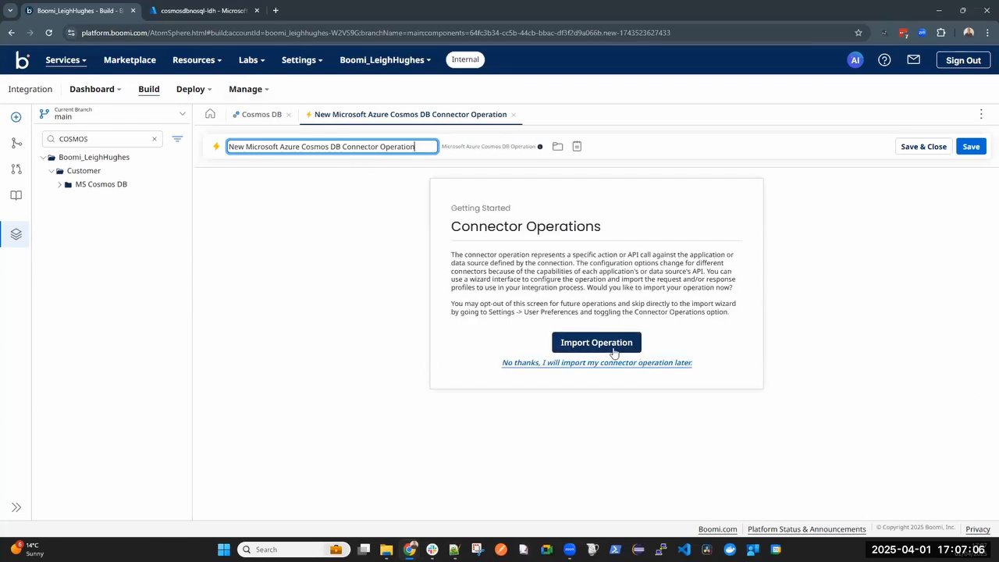
left_click(614, 348)
left_click(421, 249)
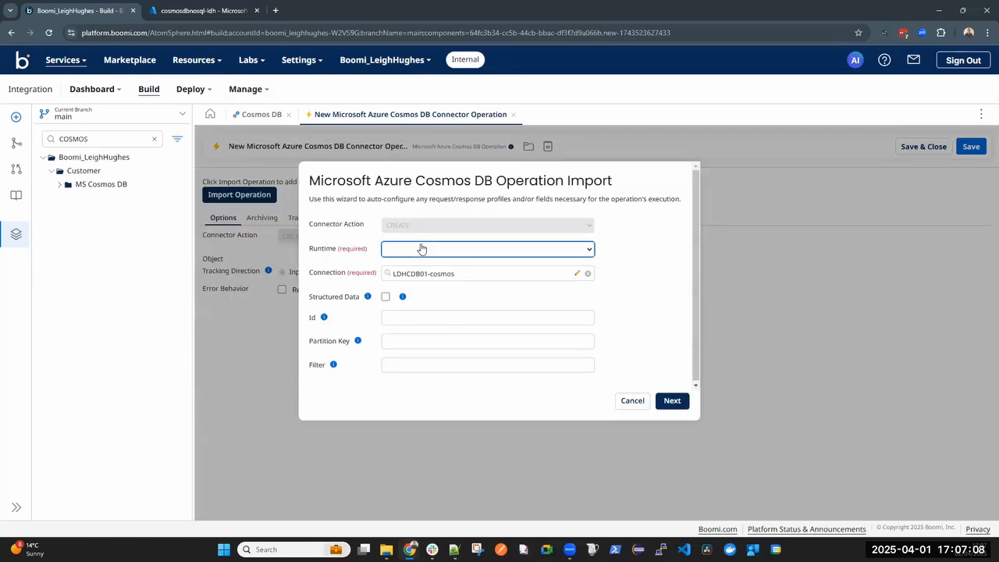
left_click(428, 377)
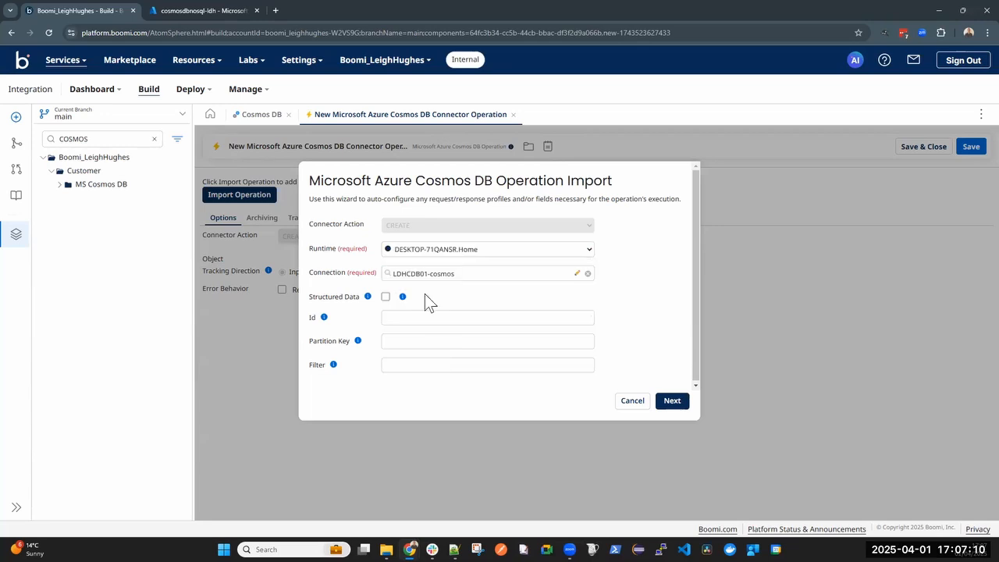
left_click(673, 400)
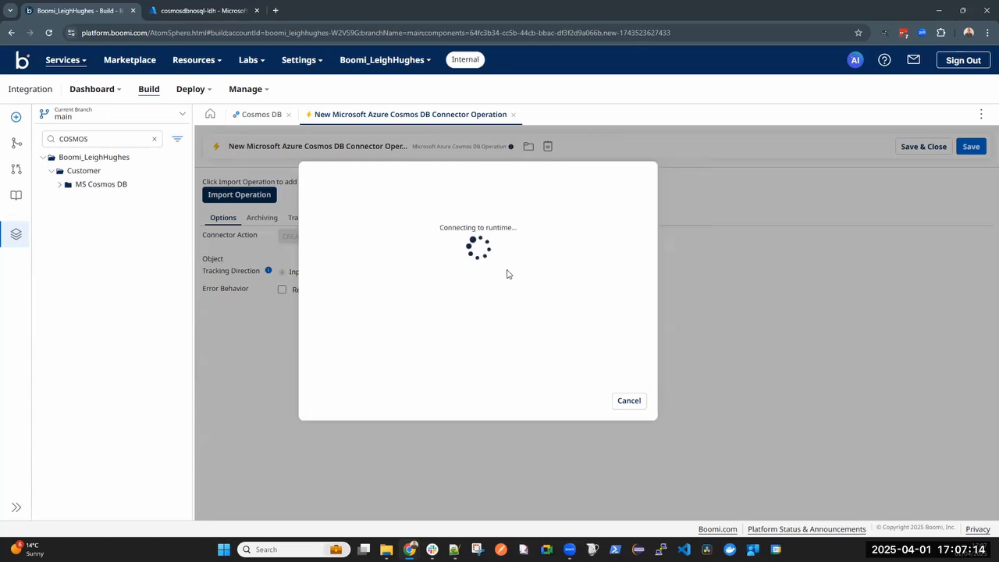
Import the LDHC02 object type into the CREATE operation, save it, and apply the connector step configuration
left_click(396, 213)
left_click(401, 257)
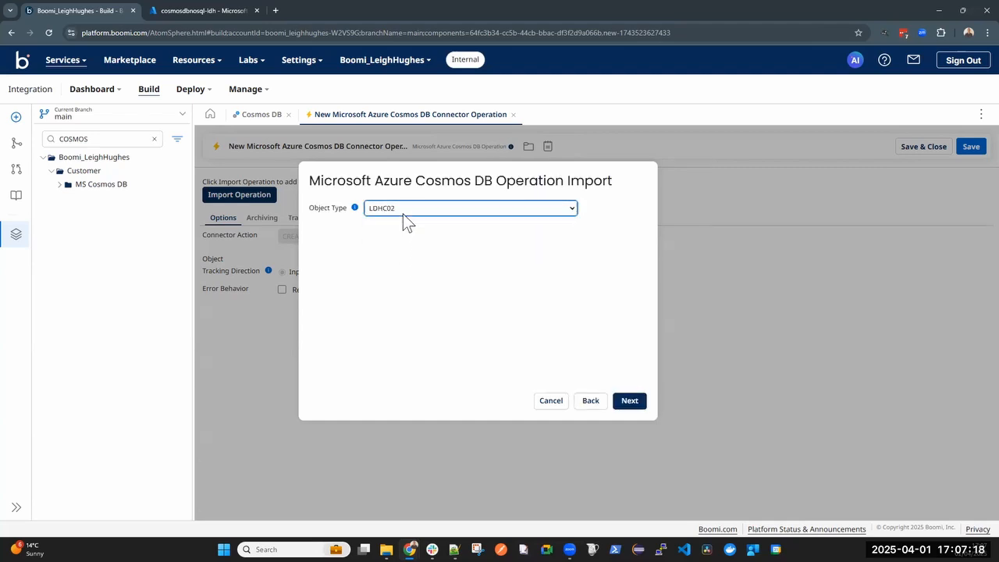
left_click(632, 403)
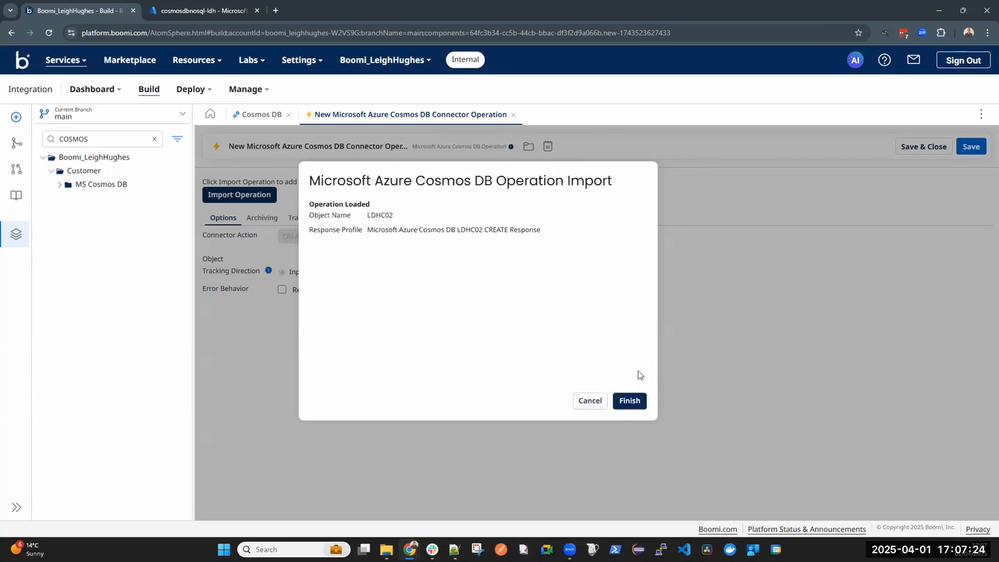
left_click(630, 401)
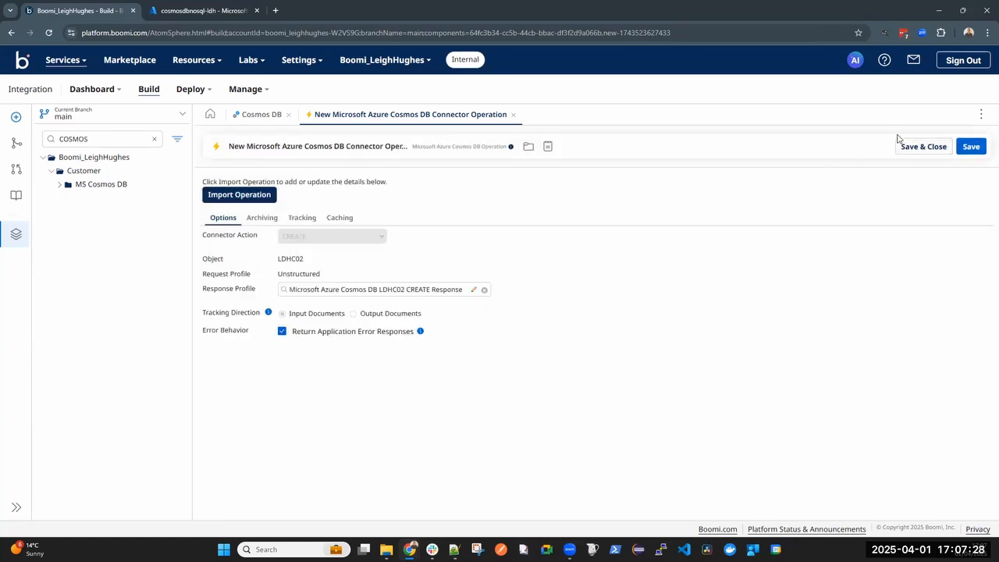
left_click(921, 148)
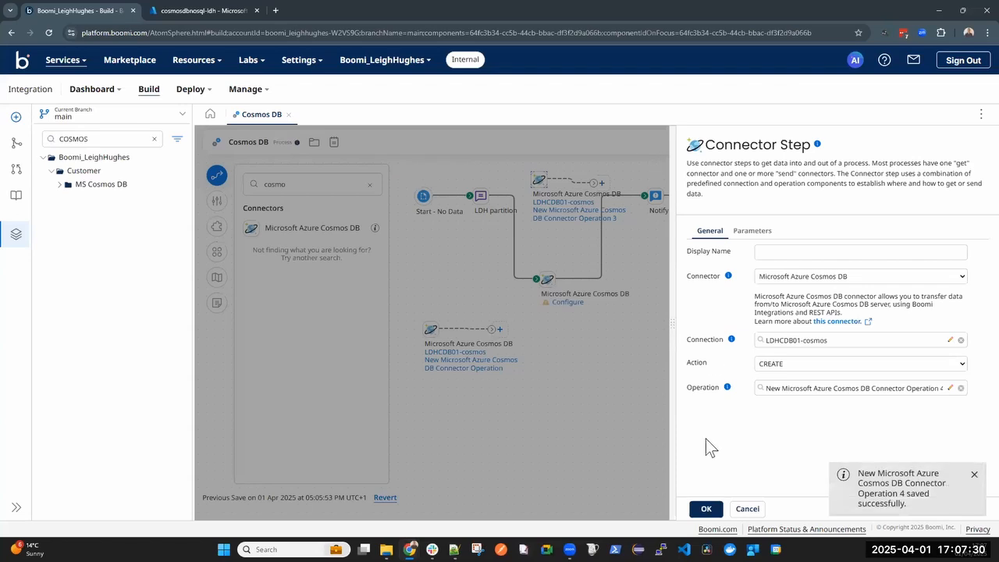
left_click(707, 509)
Move the detached Cosmos DB connector step that uses Operation 3 to the free area below the process flow
mouse_move(544, 202)
left_click_drag(544, 201, 589, 404)
mouse_move(516, 303)
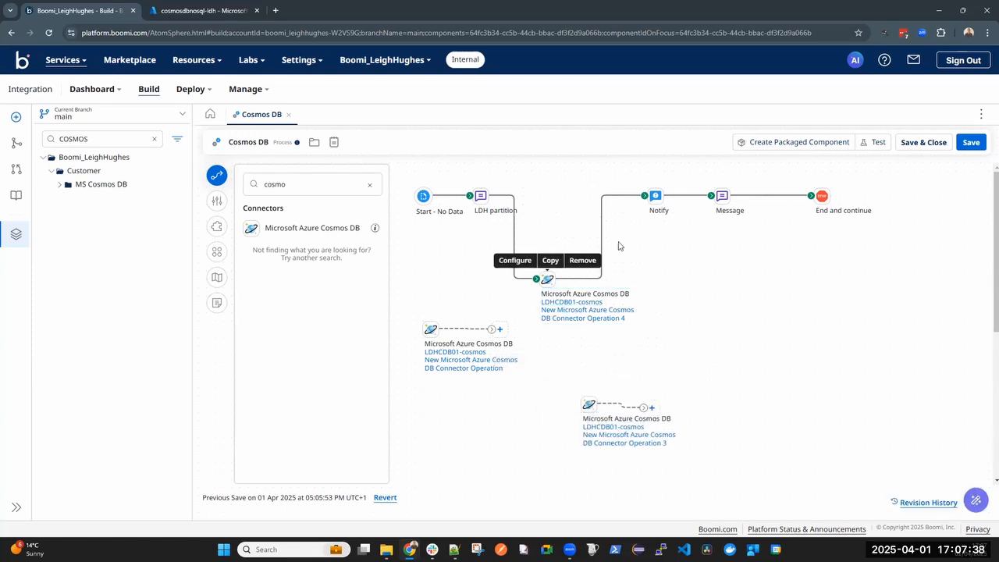
mouse_move(494, 205)
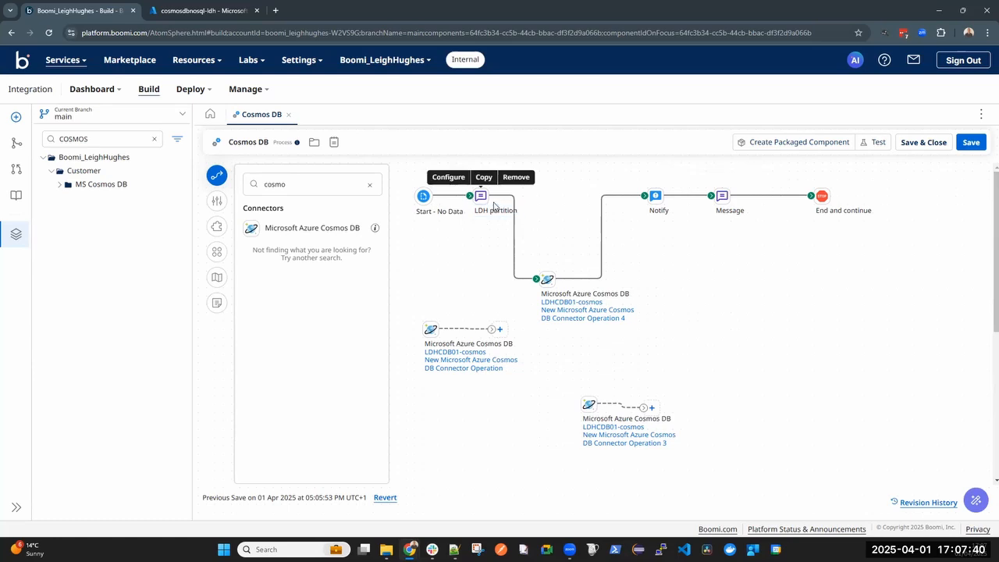
Save the Cosmos DB process and run a test on the DESKTOP-71QANSR.Home runtime
left_click(875, 144)
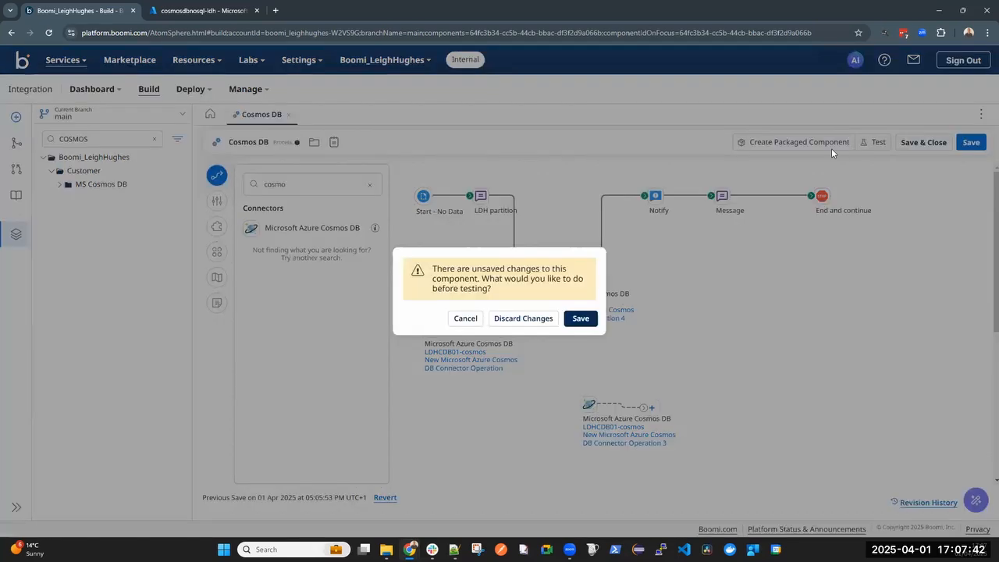
left_click(582, 320)
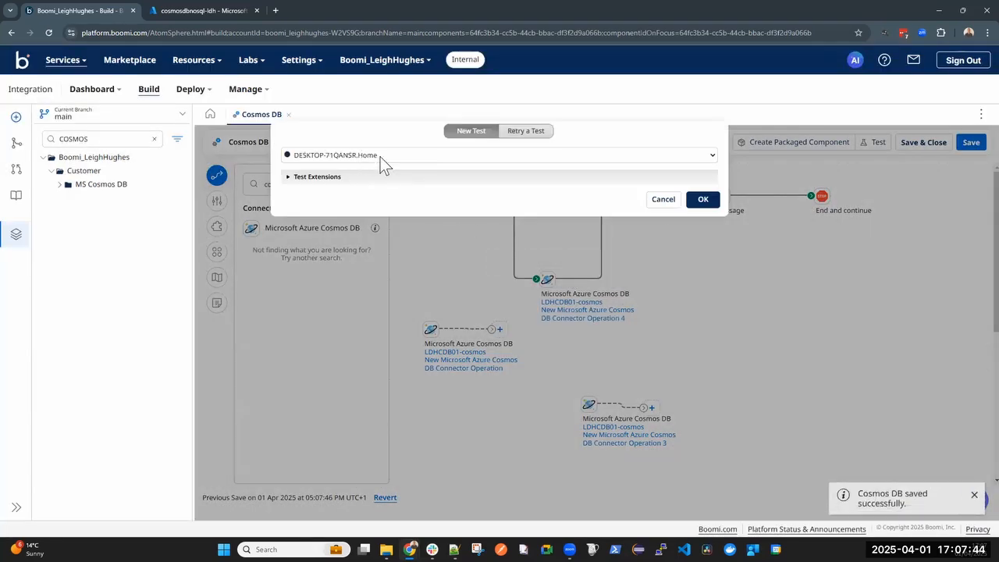
left_click(704, 200)
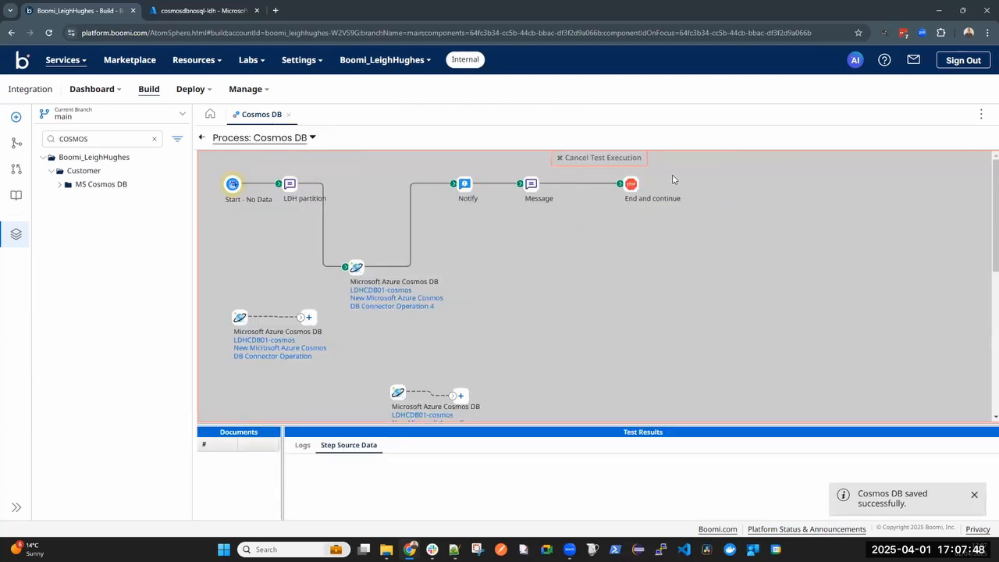
Examine the source document that reached the Notify step in the new test results
left_click(464, 184)
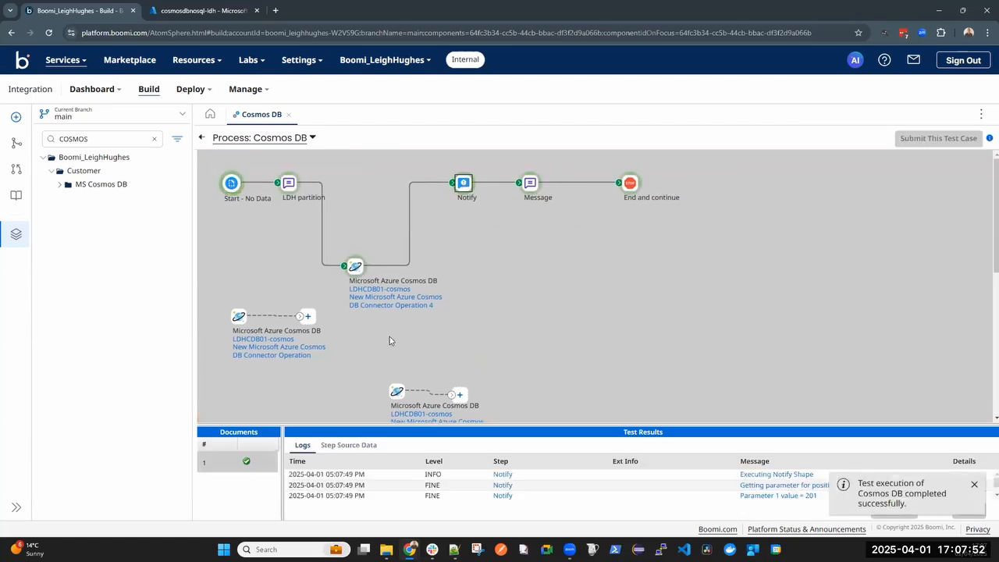
left_click(348, 446)
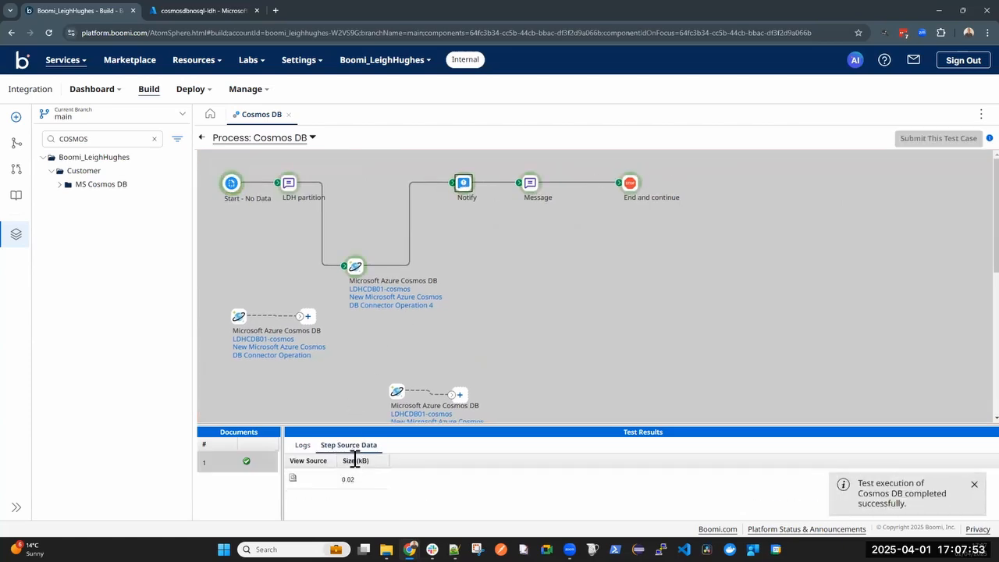
left_click(293, 478)
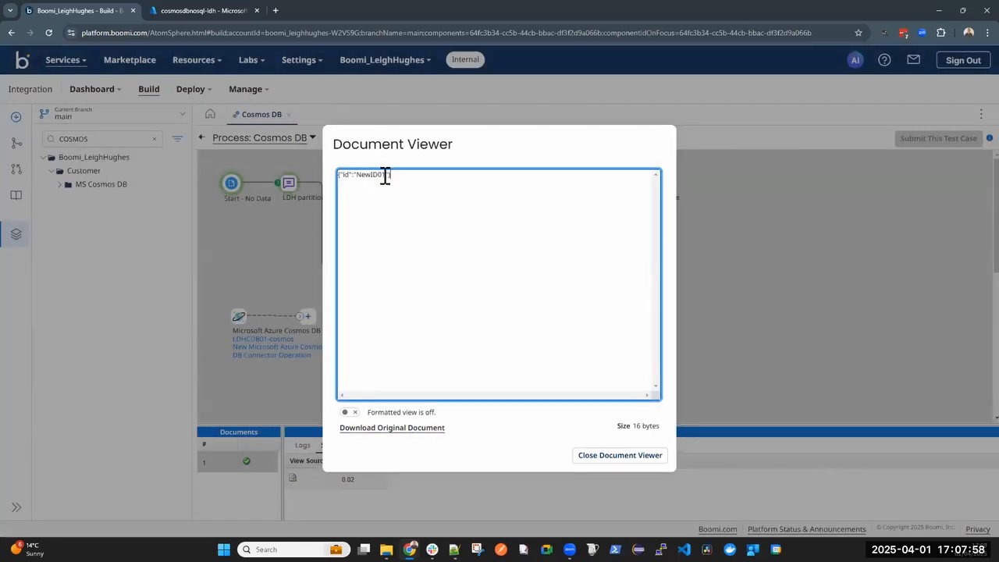
left_click_drag(386, 174, 346, 176)
left_click(448, 168)
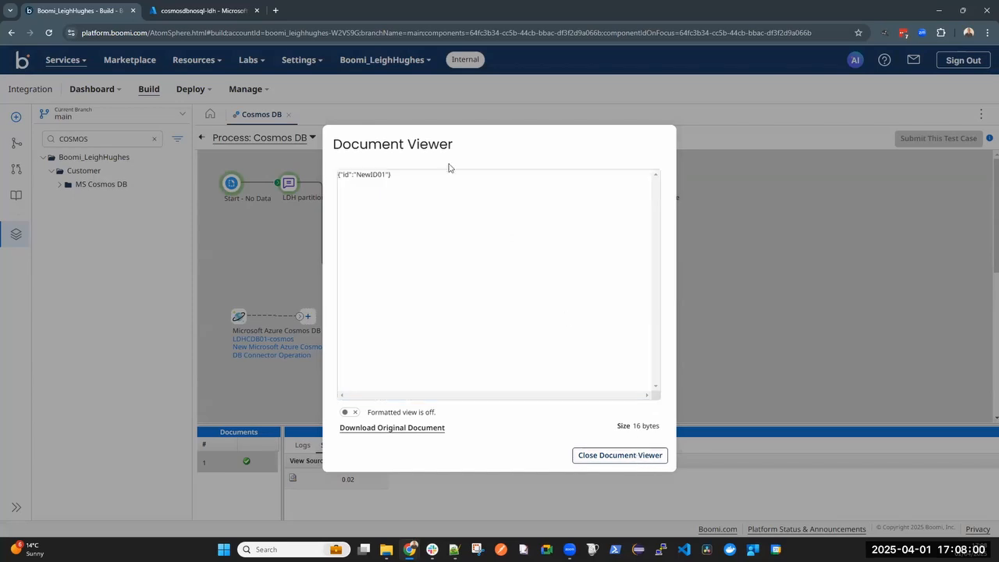
key("Escape")
Switch to the Azure portal and examine the items stored in the LDHC01 and LDHC02 containers
left_click(199, 10)
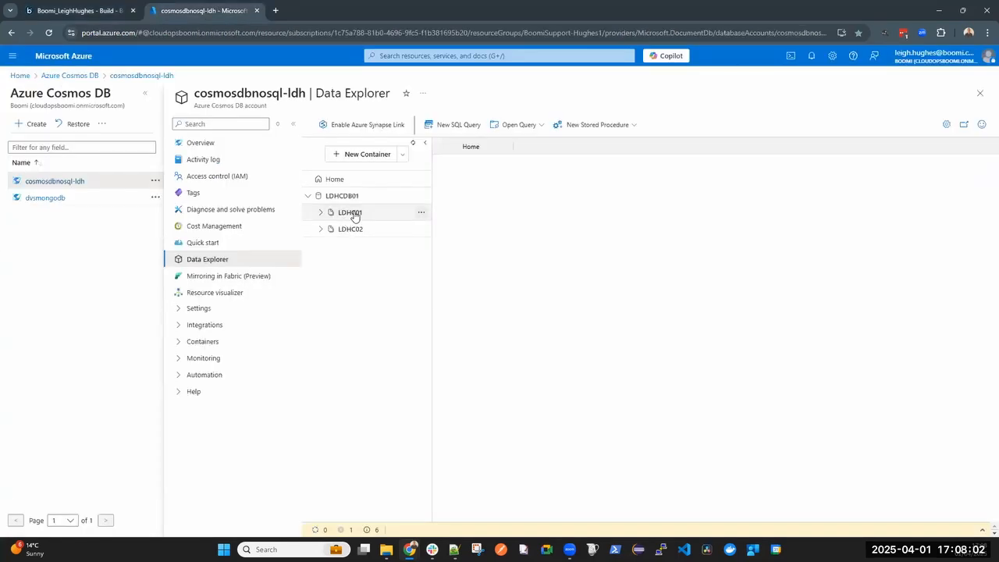
left_click(321, 213)
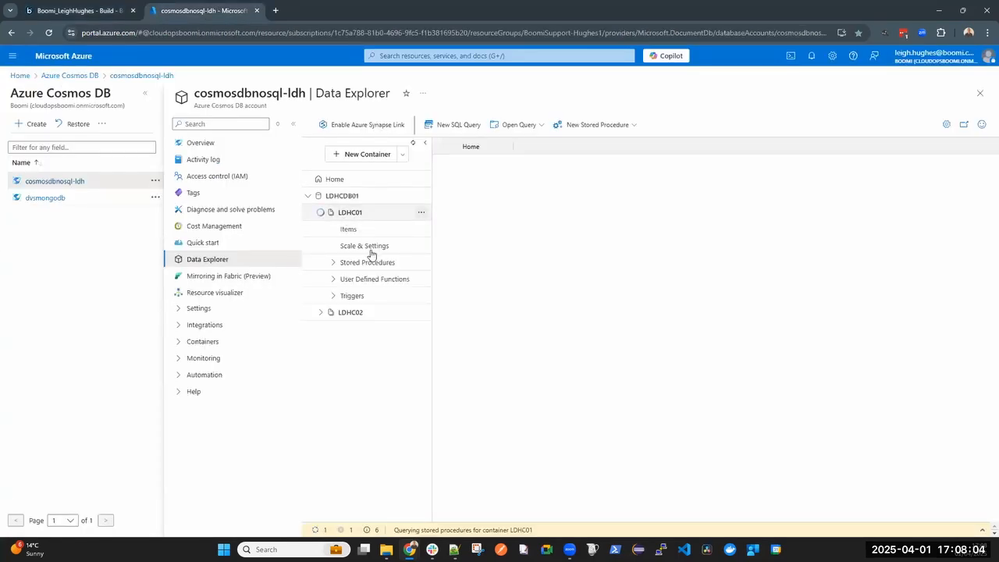
left_click(348, 230)
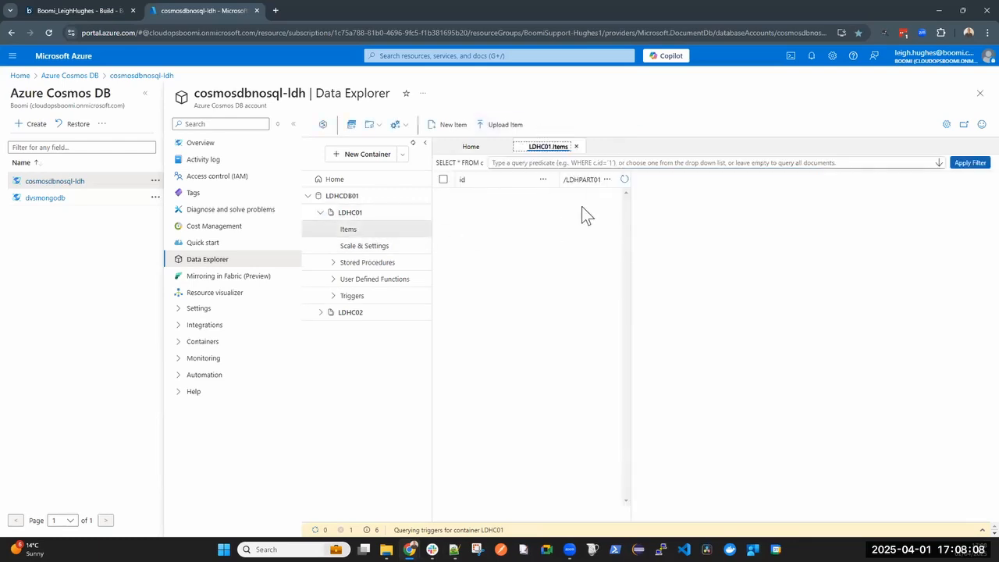
left_click(322, 313)
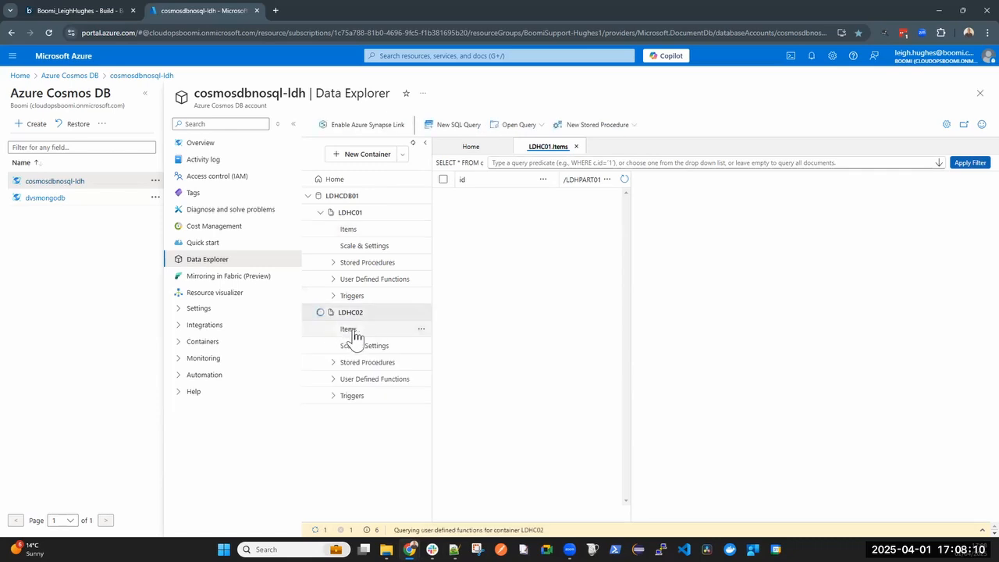
left_click(353, 331)
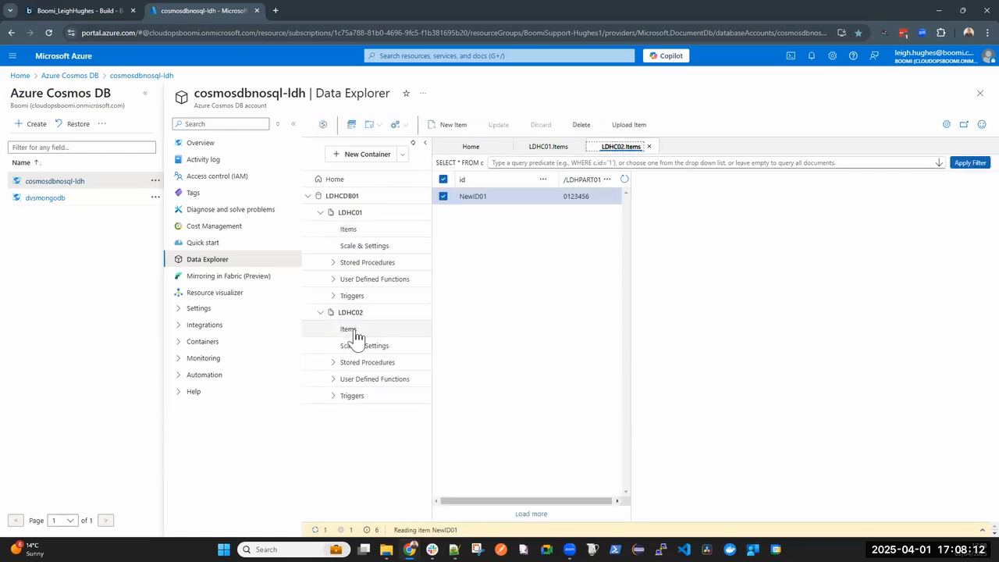
left_click(502, 202)
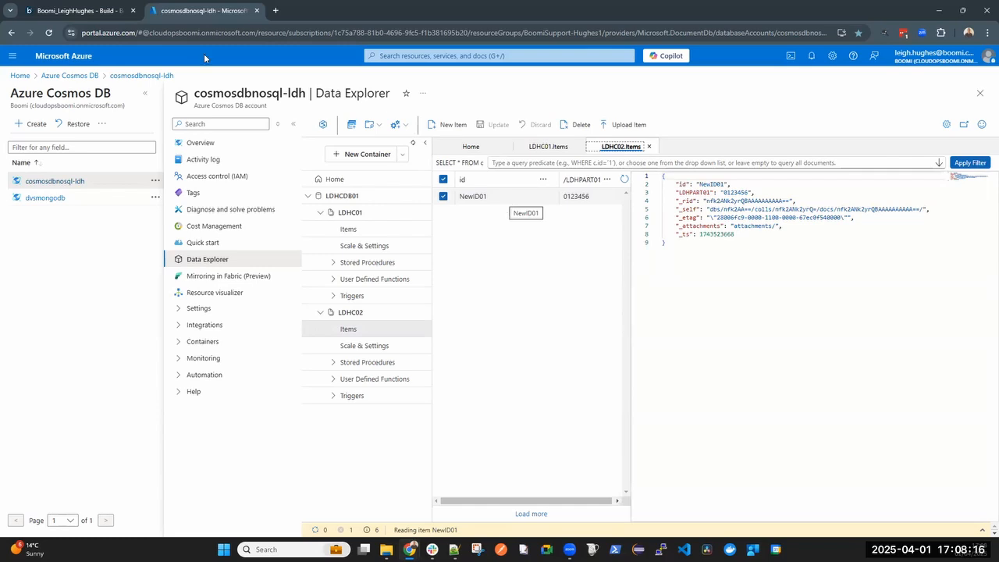
Switch back to Boomi and examine the parameter value logged for the Message step in the test results
left_click(72, 11)
left_click(531, 183)
left_click(304, 446)
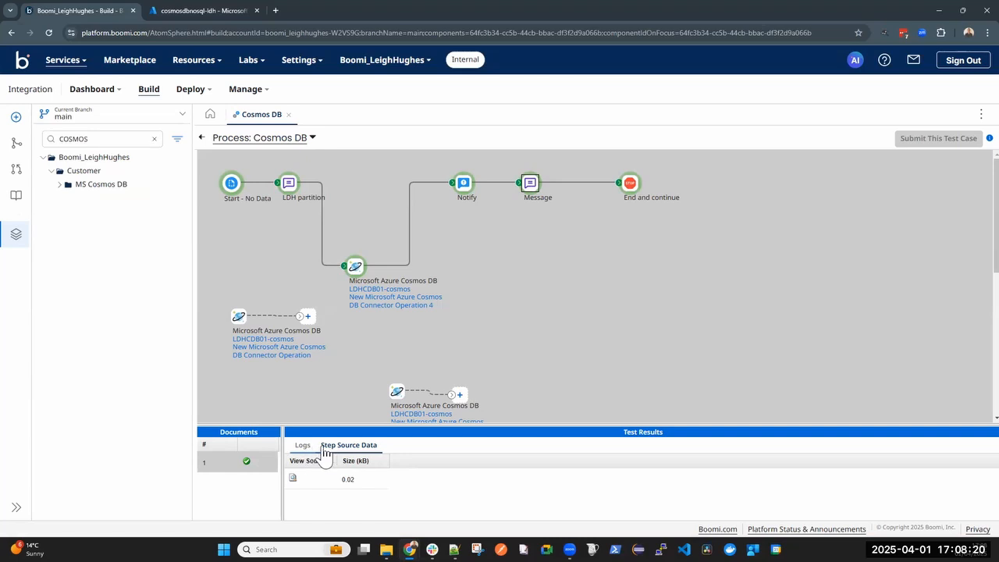
left_click(787, 494)
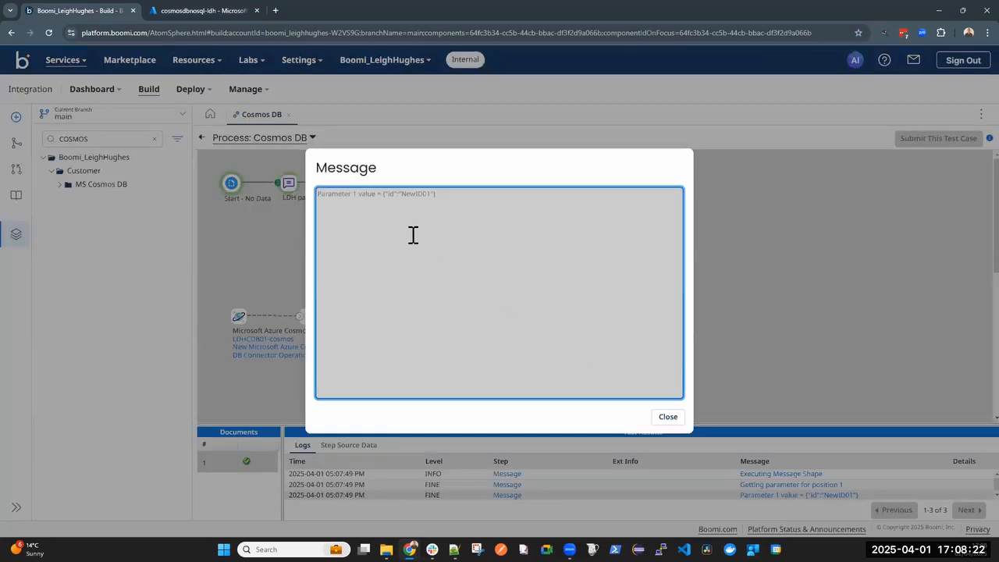
left_click(668, 417)
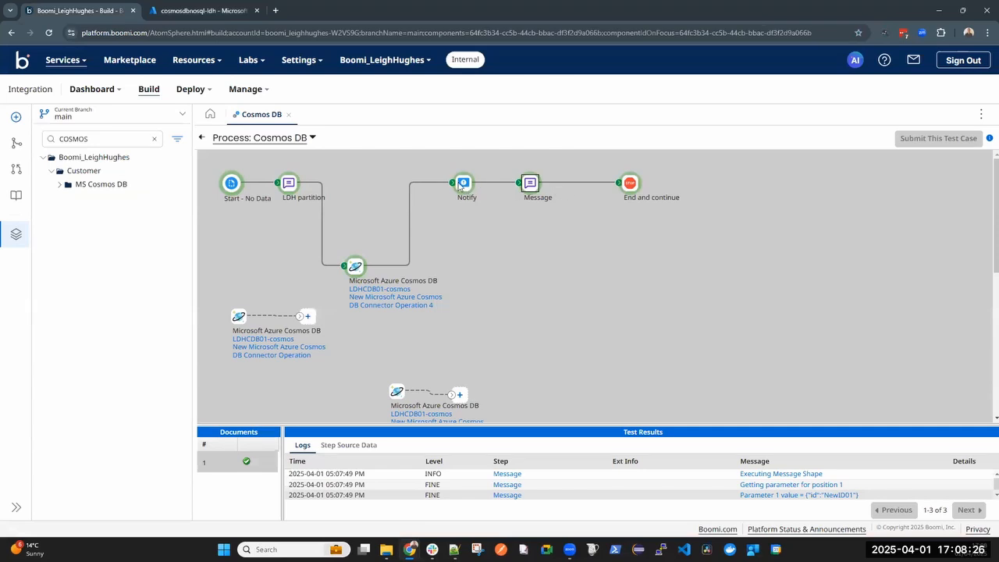
Examine the first parameter value logged for the Notify step
left_click(461, 184)
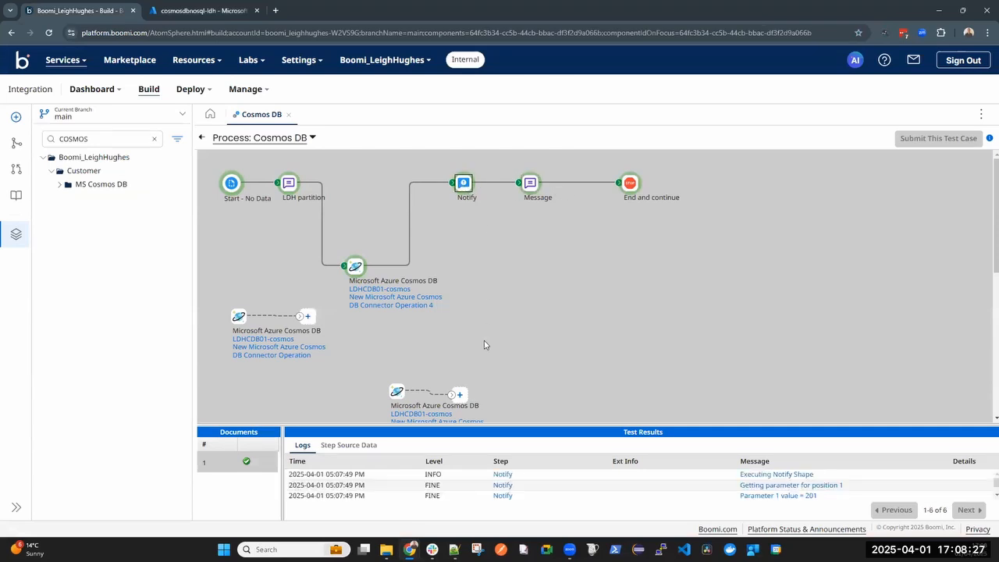
left_click(769, 497)
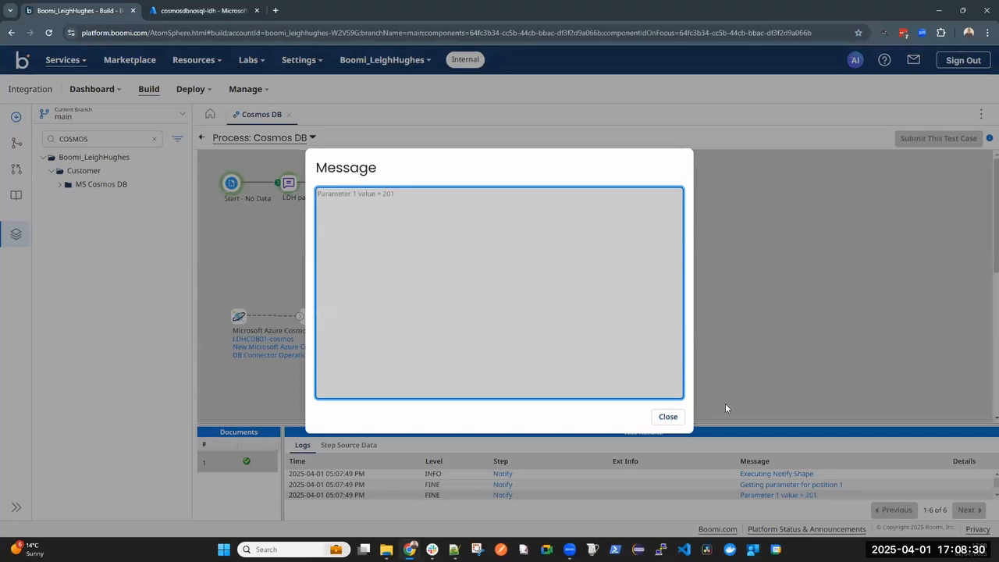
left_click(668, 417)
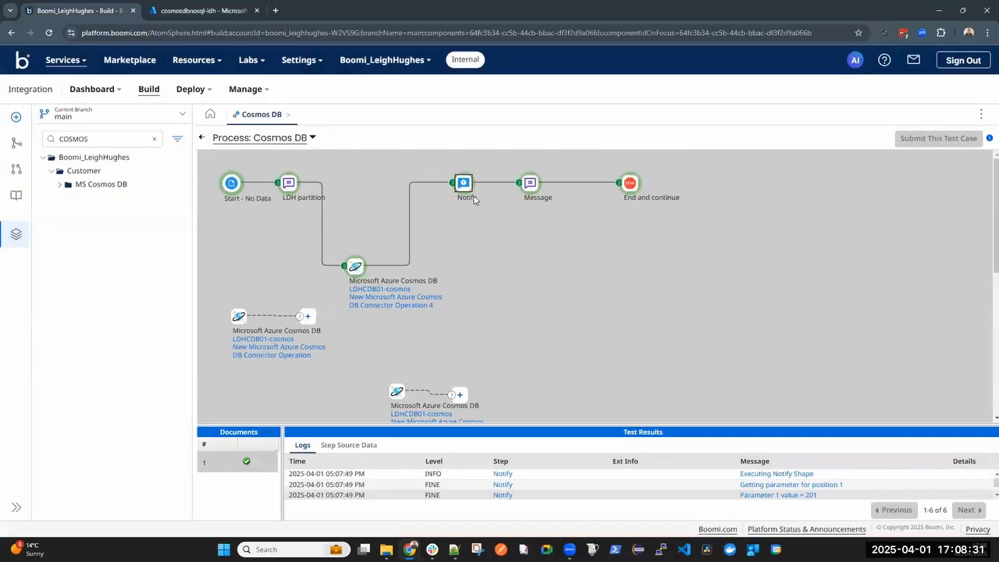
Return to the process canvas and review the Notify step's message text and its status code and status message variables
left_click(202, 137)
left_click(656, 195)
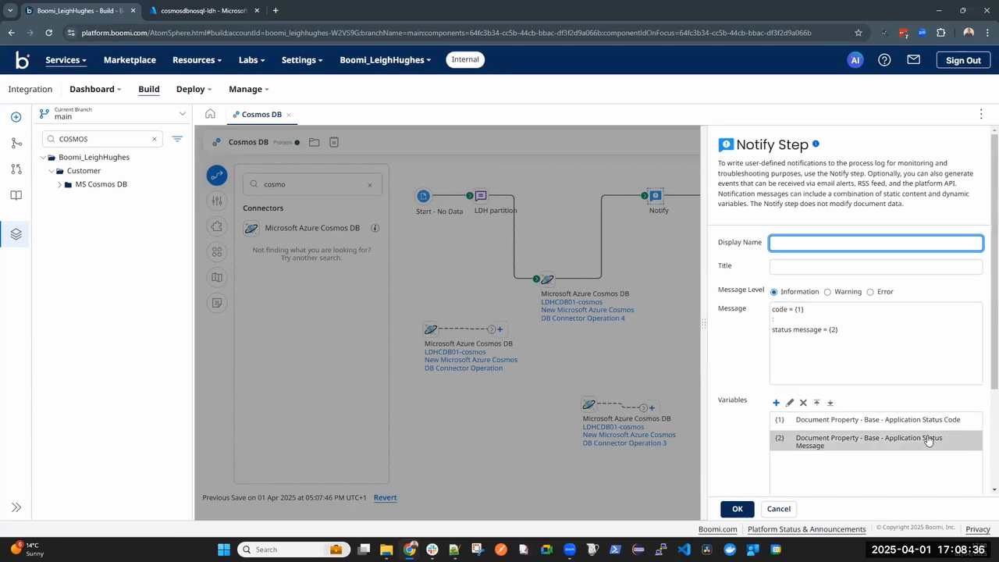
left_click(934, 421)
left_click(944, 379)
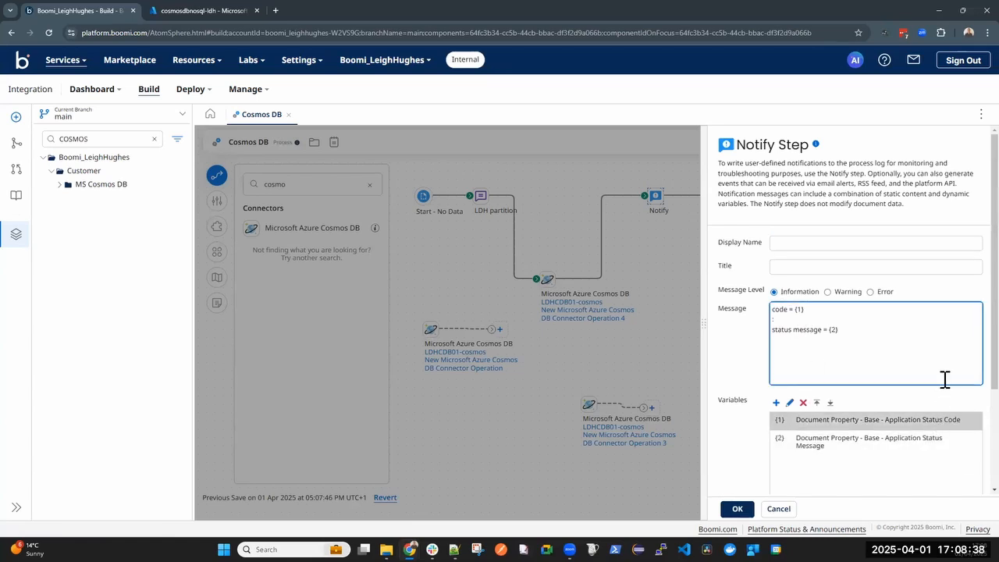
triple_click(804, 311)
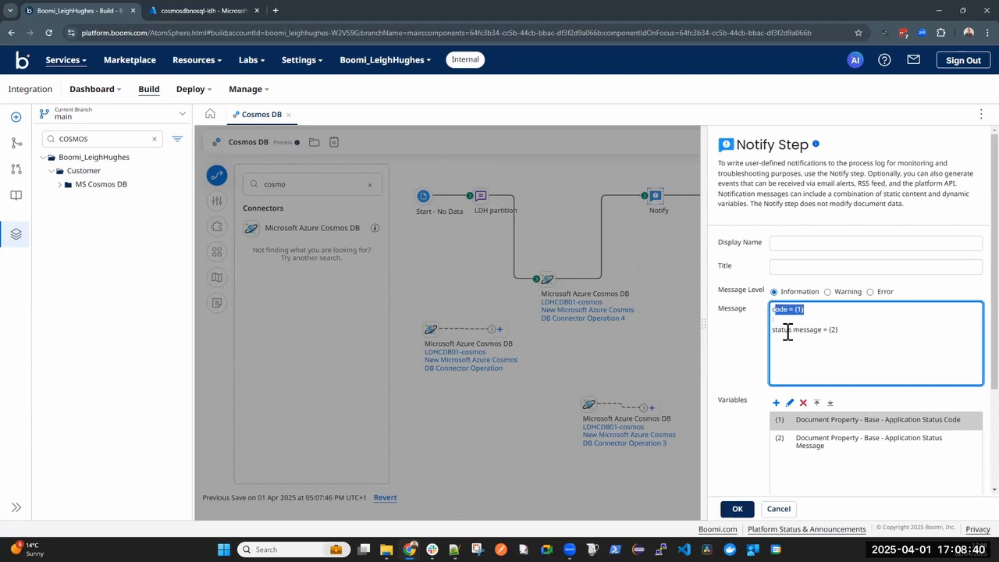
left_click(555, 191)
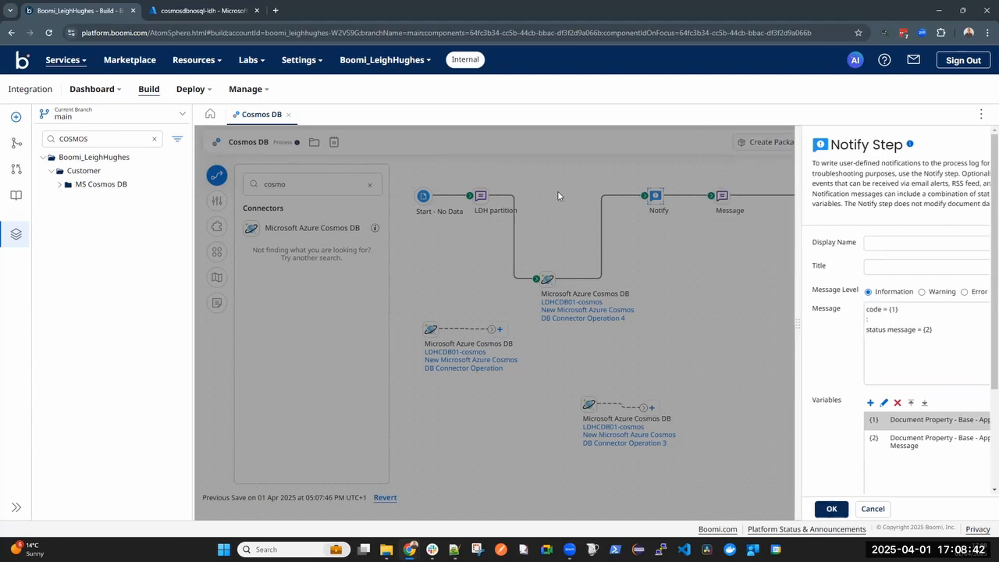
Move the connected Cosmos DB connector step up so it sits nearly in line between LDH partition and Notify
left_click_drag(550, 275, 566, 211)
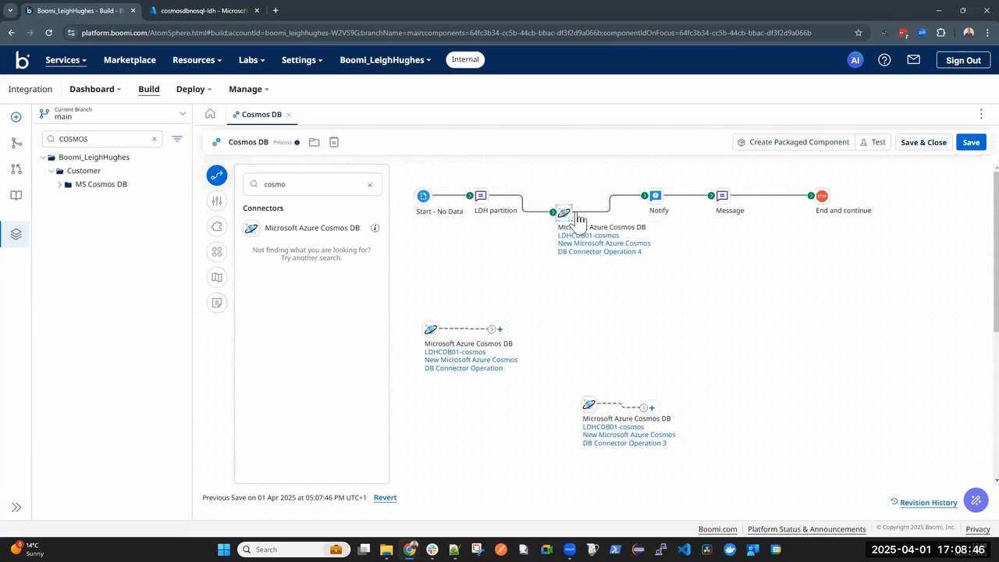